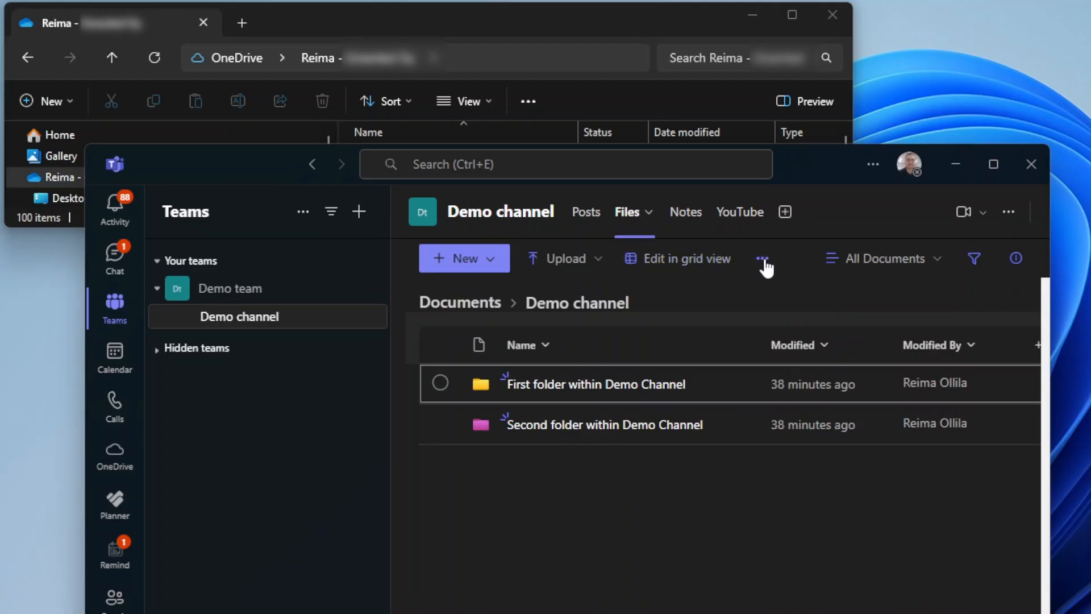
Add a shortcut to the Demo channel's document folder to OneDrive
{"action": "left_click", "coordinate": [763, 260]}
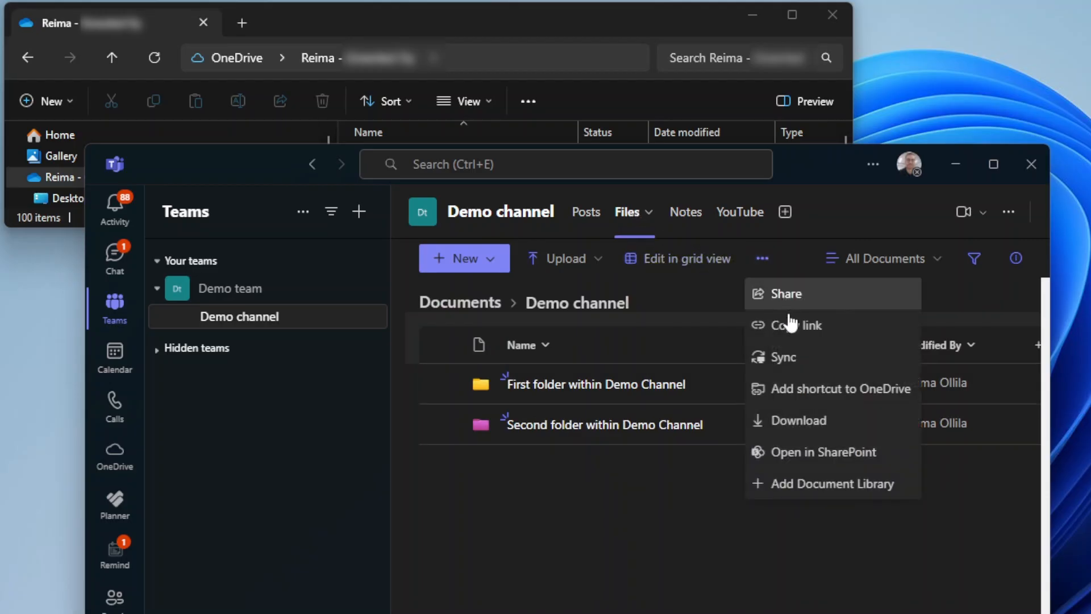
{"action": "left_click", "coordinate": [814, 396]}
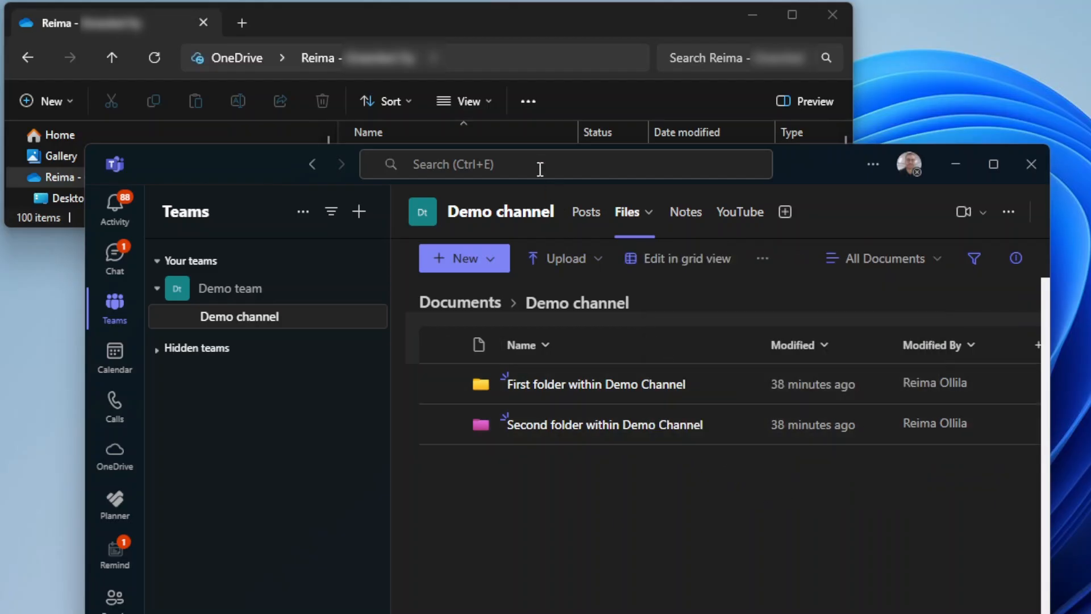
Switch to File Explorer, open the "Demo team - Demo channel" folder under OneDrive and copy its full path
{"action": "left_click", "coordinate": [488, 16]}
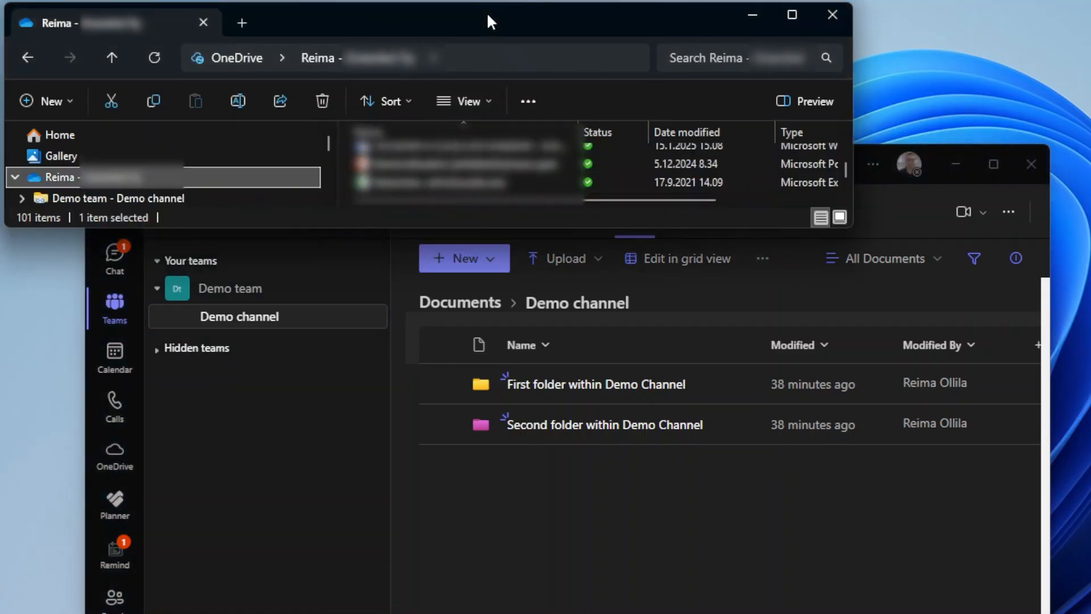
{"action": "left_click", "coordinate": [156, 197]}
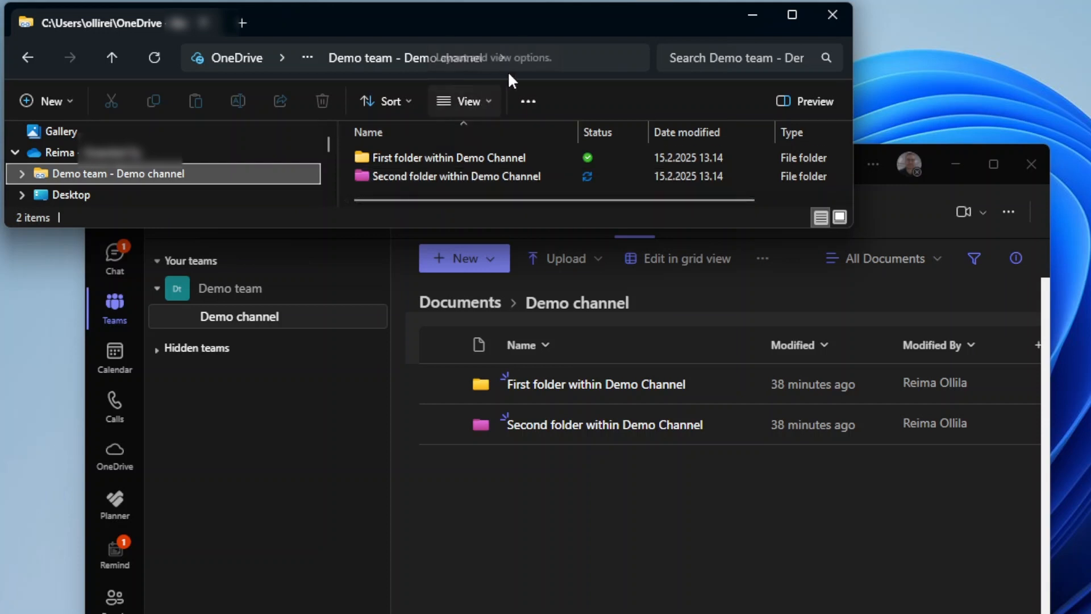
{"action": "left_click", "coordinate": [574, 57]}
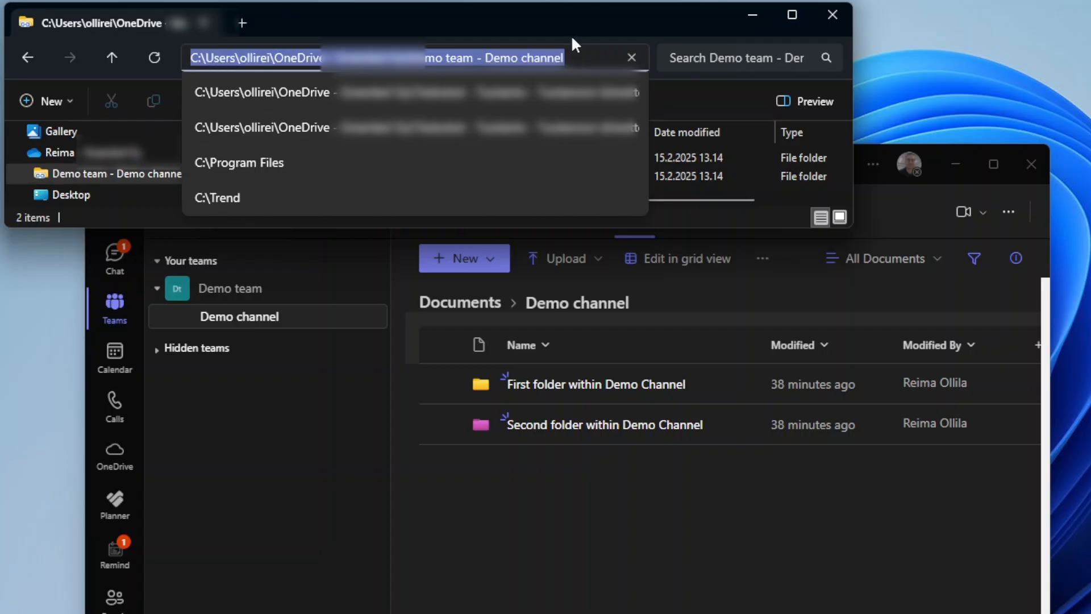
{"action": "left_click", "coordinate": [574, 28]}
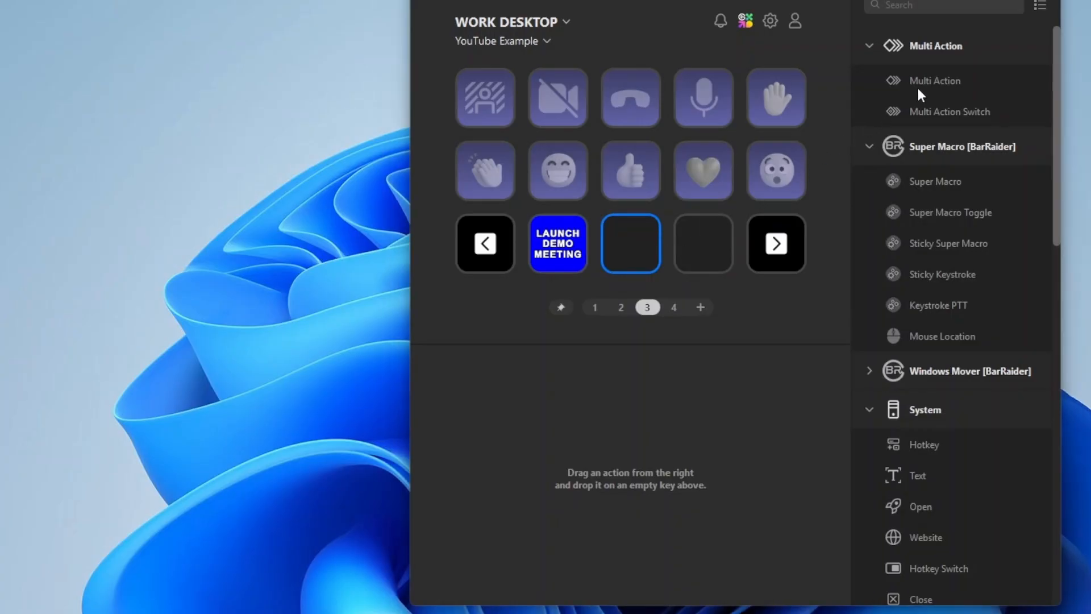
In Stream Deck, assign a Multi Action to the empty key beside LAUNCH DEMO MEETING and add a Super Macro titled "Open Demo Folder"
{"action": "left_click_drag", "start_coordinate": [921, 81], "coordinate": [640, 234]}
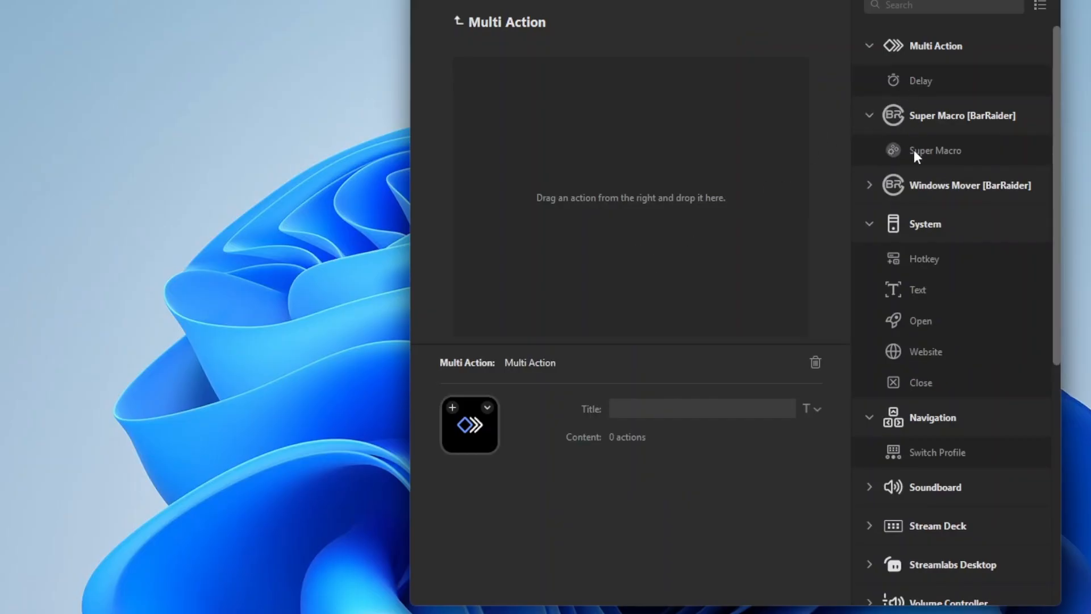
{"action": "left_click_drag", "start_coordinate": [915, 150], "coordinate": [709, 134]}
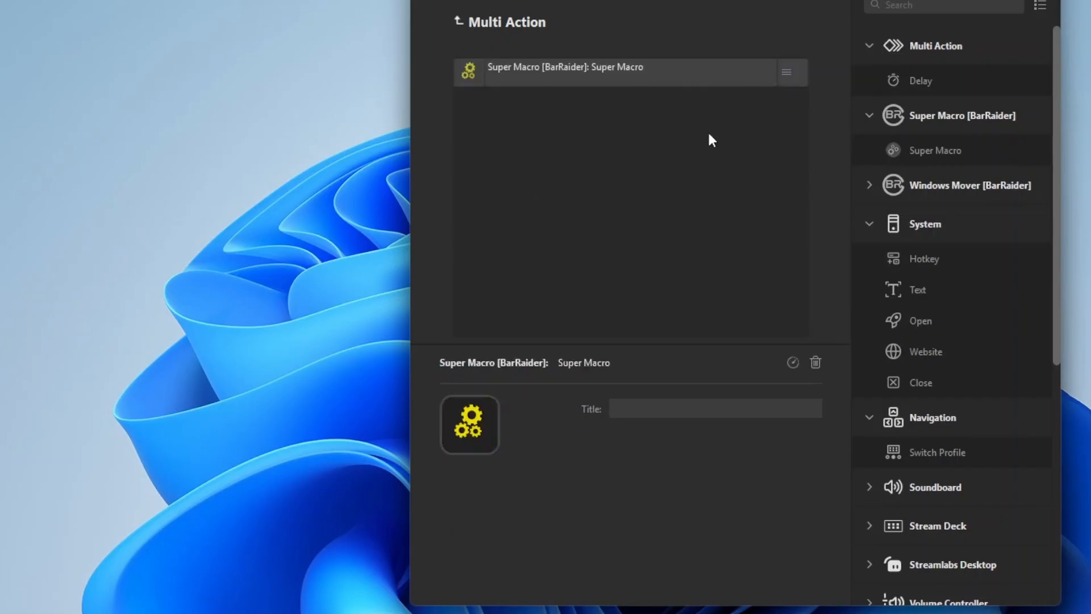
{"action": "left_click", "coordinate": [657, 409]}
{"action": "type", "text": "Open Demo Folder"}
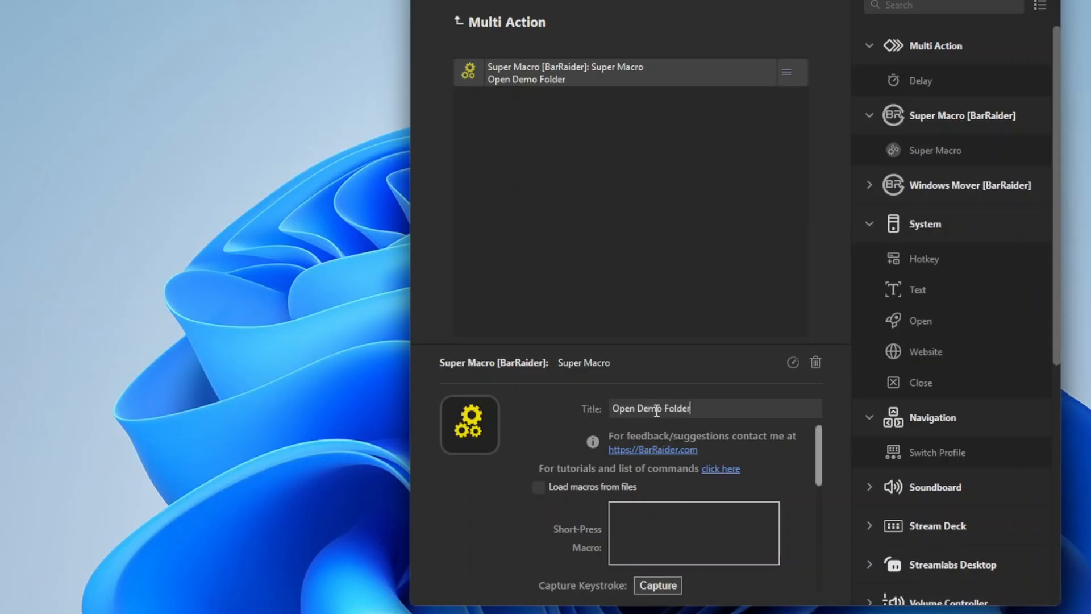
Write the short-press macro as {{win}{r}}{{pause:500}}, followed on a new line by the copied folder path and {{enter}}
{"action": "left_click", "coordinate": [672, 524]}
{"action": "type", "text": "{{win}{r}}"}
{"action": "key", "text": "ctrl+a"}
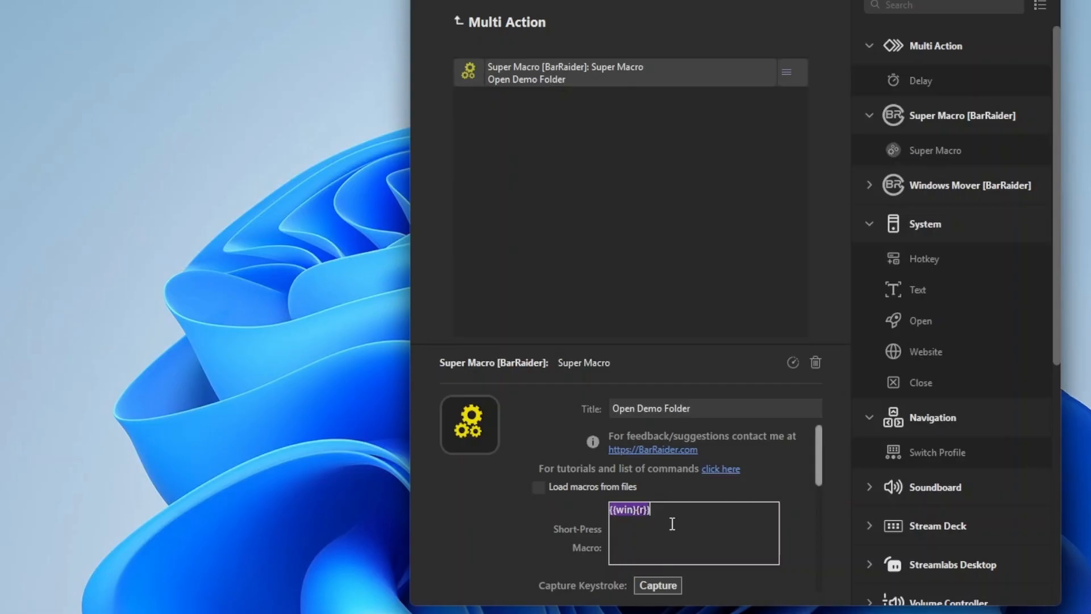
{"action": "type", "text": "{{pause:500}}"}
{"action": "key", "text": "Return"}
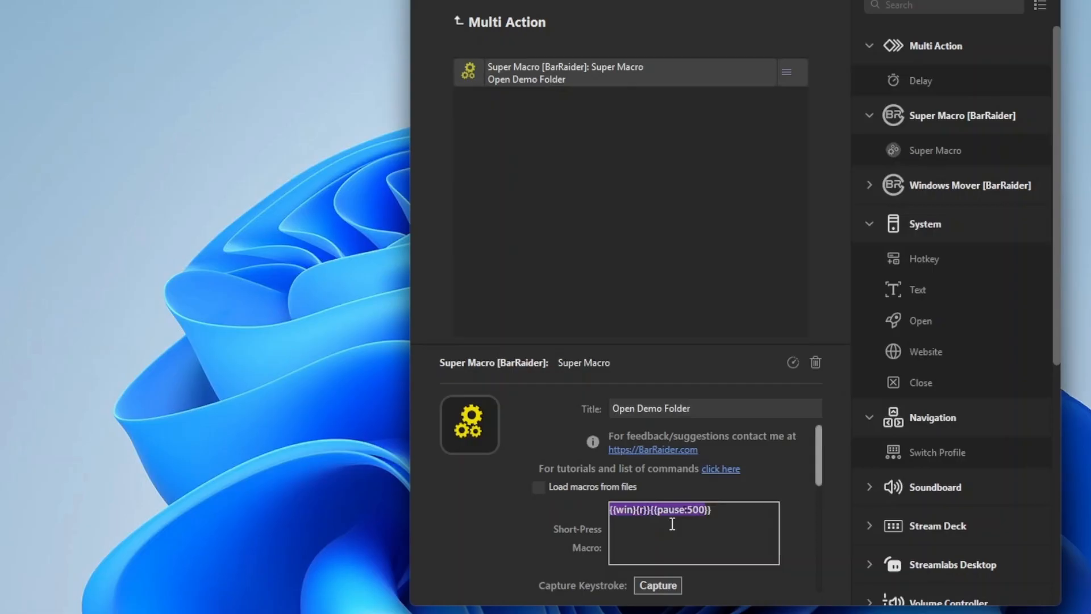
{"action": "key", "text": "ctrl+v"}
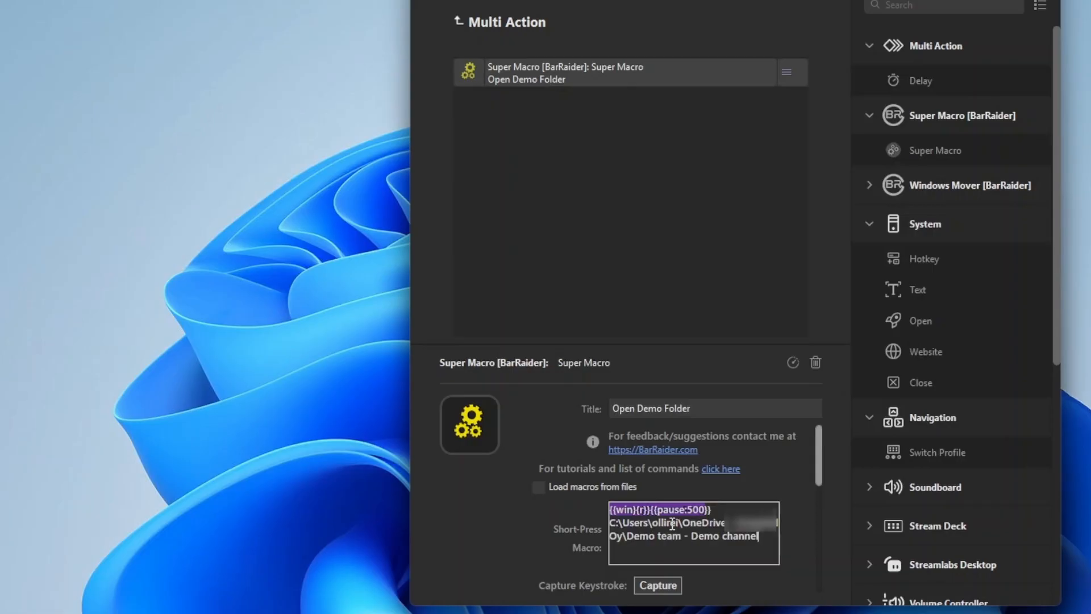
{"action": "type", "text": "{{enter"}
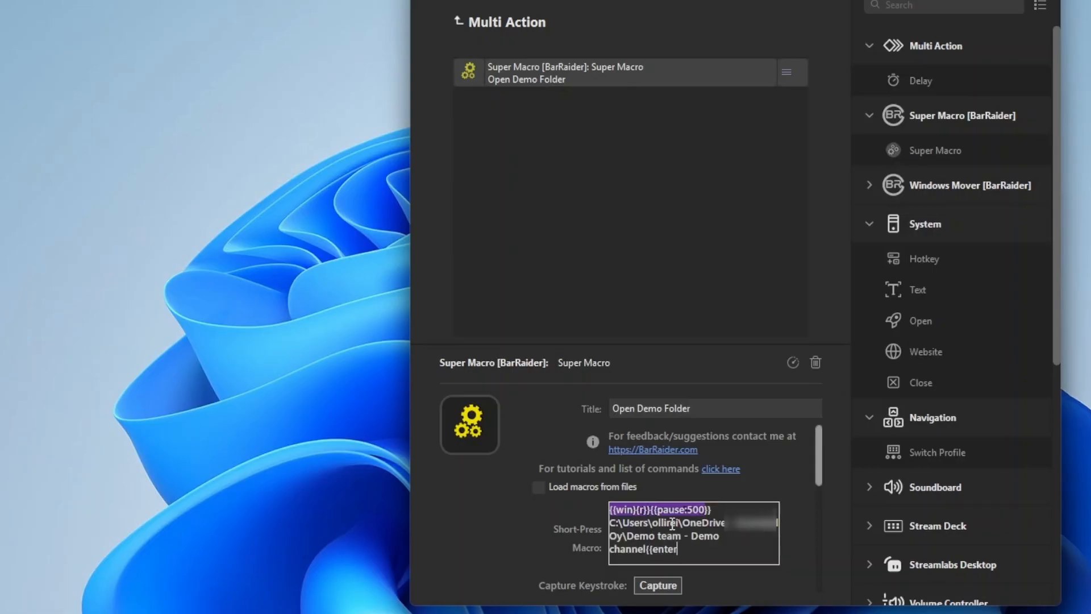
{"action": "type", "text": "}}}"}
Return to the key overview and title the Multi Action key "OPEN DEMO FOLDER", with each word on its own line
{"action": "left_click", "coordinate": [460, 21]}
{"action": "type", "text": "OPEN"}
{"action": "key", "text": "Return"}
{"action": "type", "text": "DEMO"}
{"action": "key", "text": "Return"}
{"action": "type", "text": "FOLDER"}
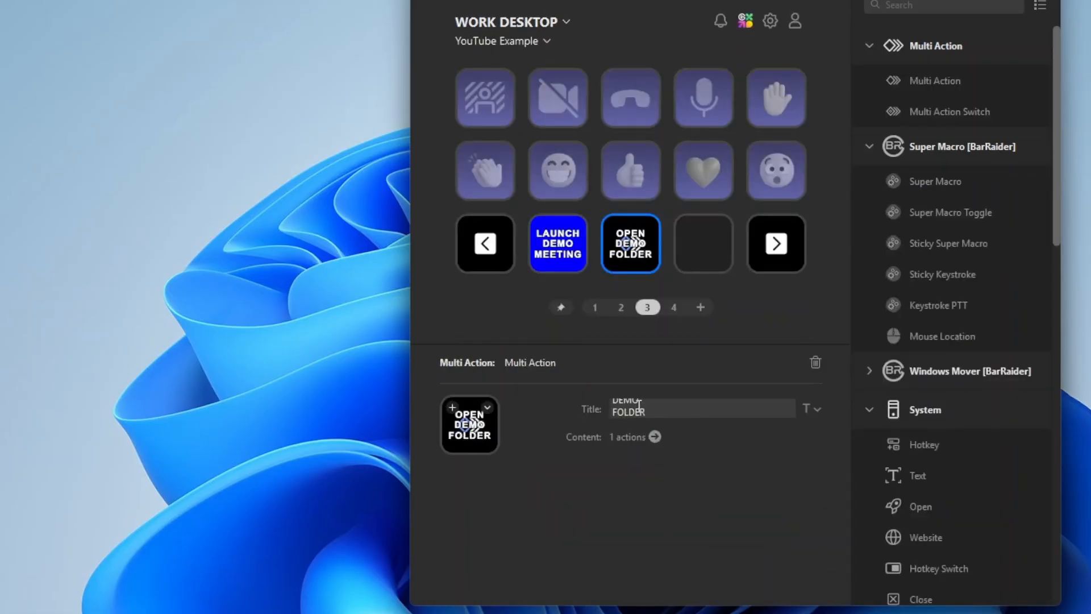
Give the OPEN DEMO FOLDER key the light cyan icon from the Color Matrix Areas set and close the icon library
{"action": "left_click", "coordinate": [459, 414]}
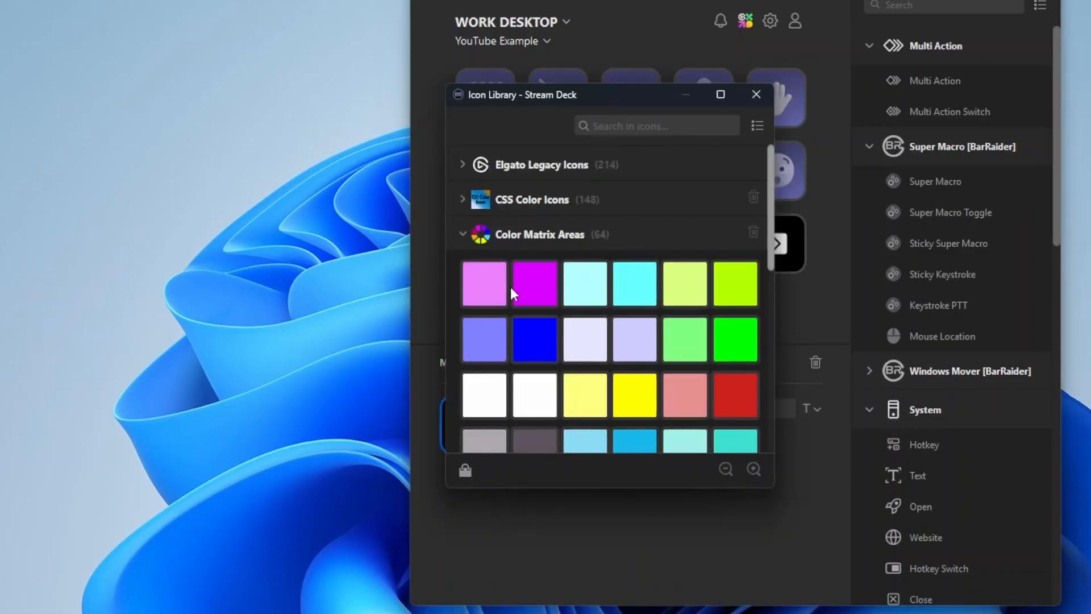
{"action": "left_click", "coordinate": [588, 287]}
{"action": "left_click", "coordinate": [756, 93]}
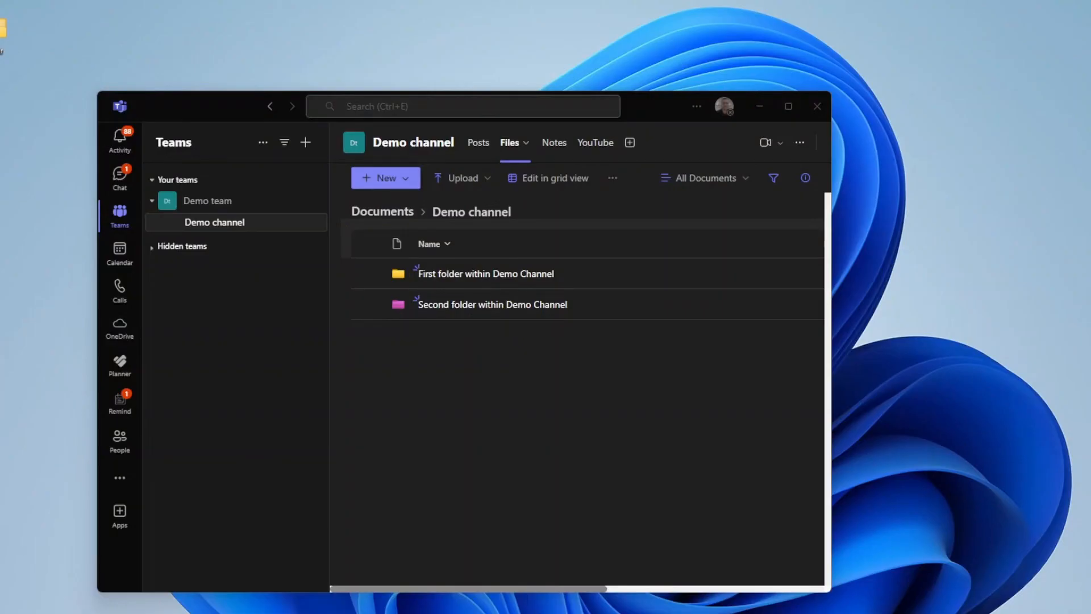
Open the "Demo team - Demo channel" folder by running its full path from the Windows Run dialog
{"action": "key", "text": "super+r"}
{"action": "type", "text": "C:\\Users\\kari\\OneDrive - Extended Fact\\Demo team - Demo channel"}
{"action": "key", "text": "Return"}
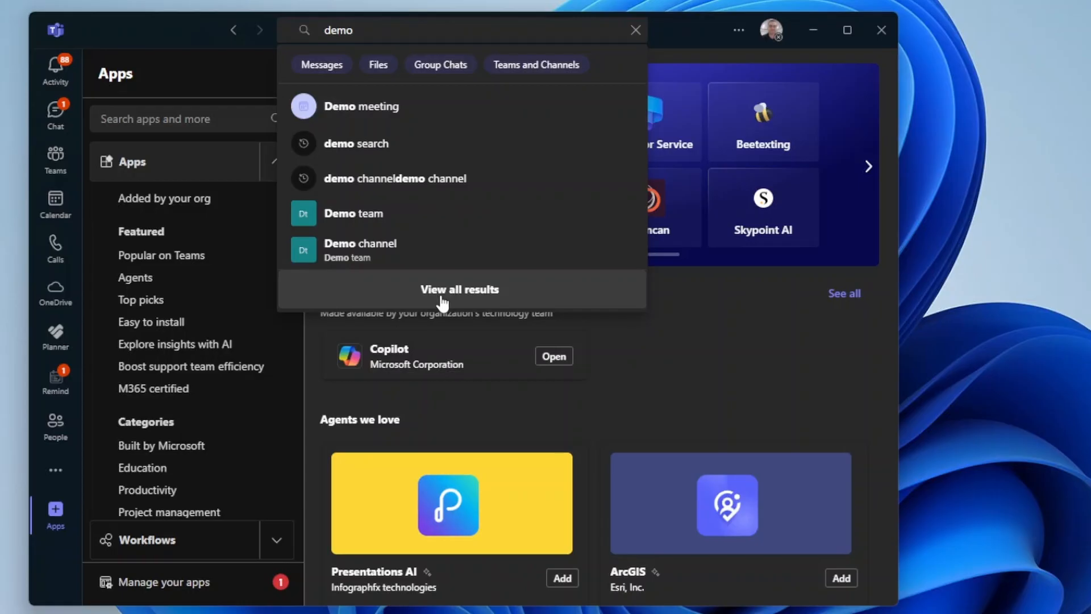
Replace the existing Teams search text with "demo channel"
{"action": "key", "text": "ctrl+a"}
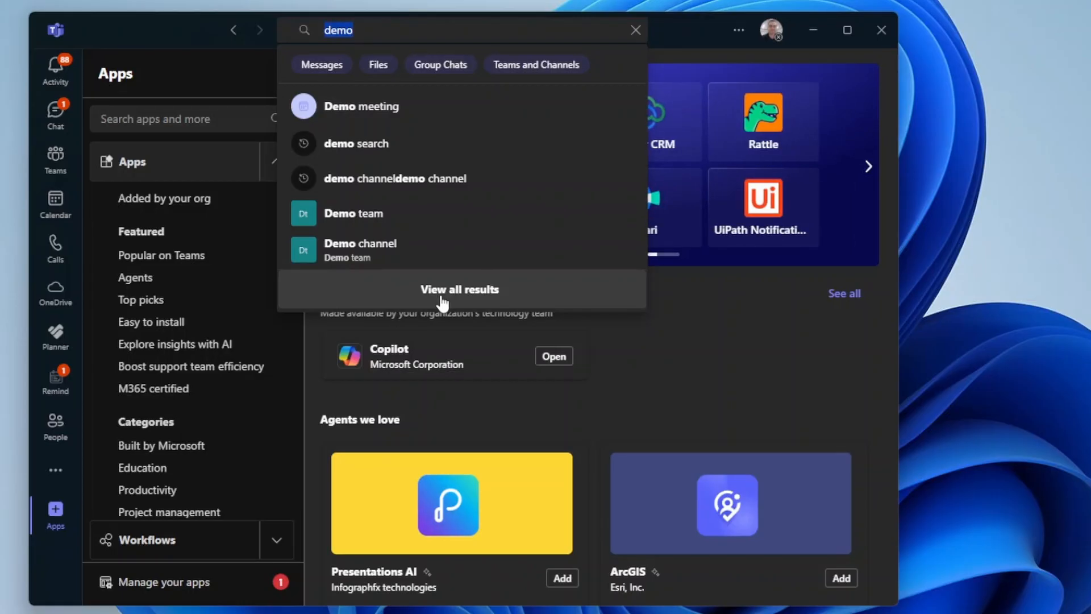
{"action": "key", "text": "BackSpace"}
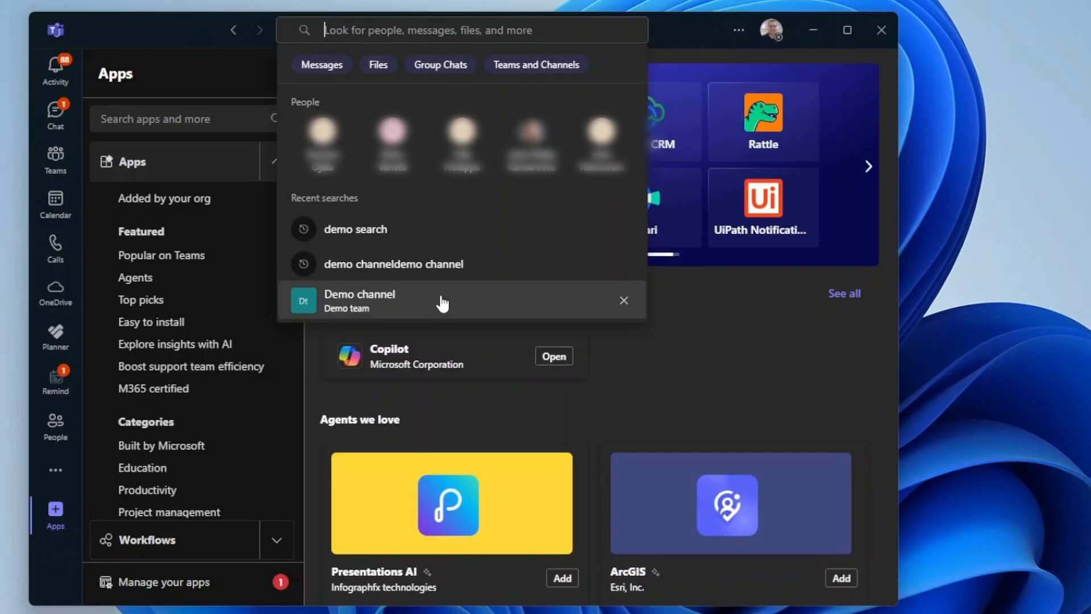
{"action": "type", "text": "demo channel"}
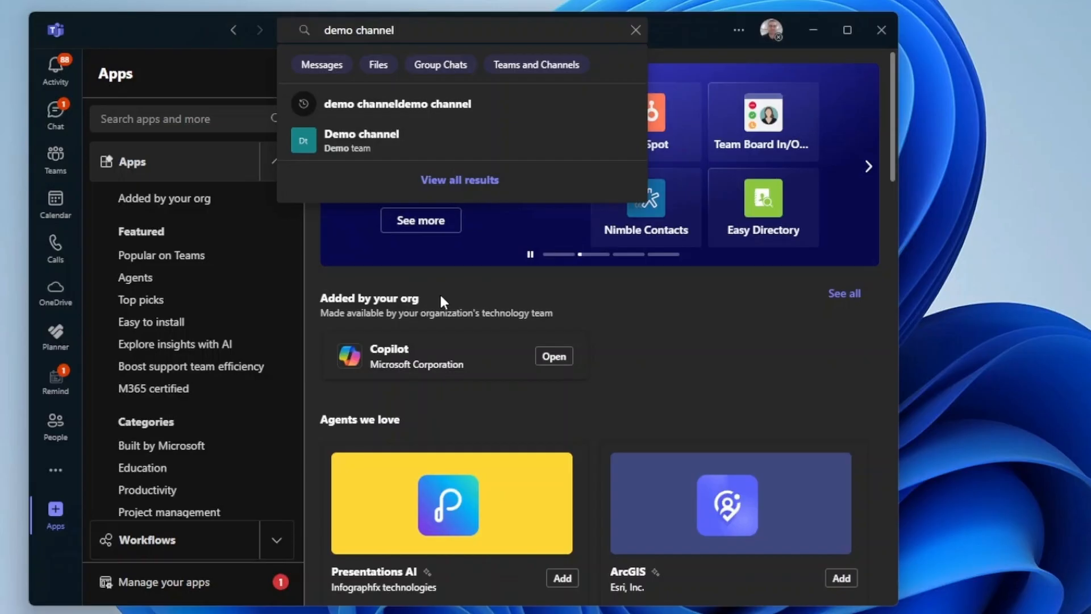
Filter the search suggestions to Teams and Channels and open Demo channel of Demo team
{"action": "key", "text": "Tab"}
{"action": "key", "text": "Right"}
{"action": "key", "text": "Right"}
{"action": "key", "text": "Right"}
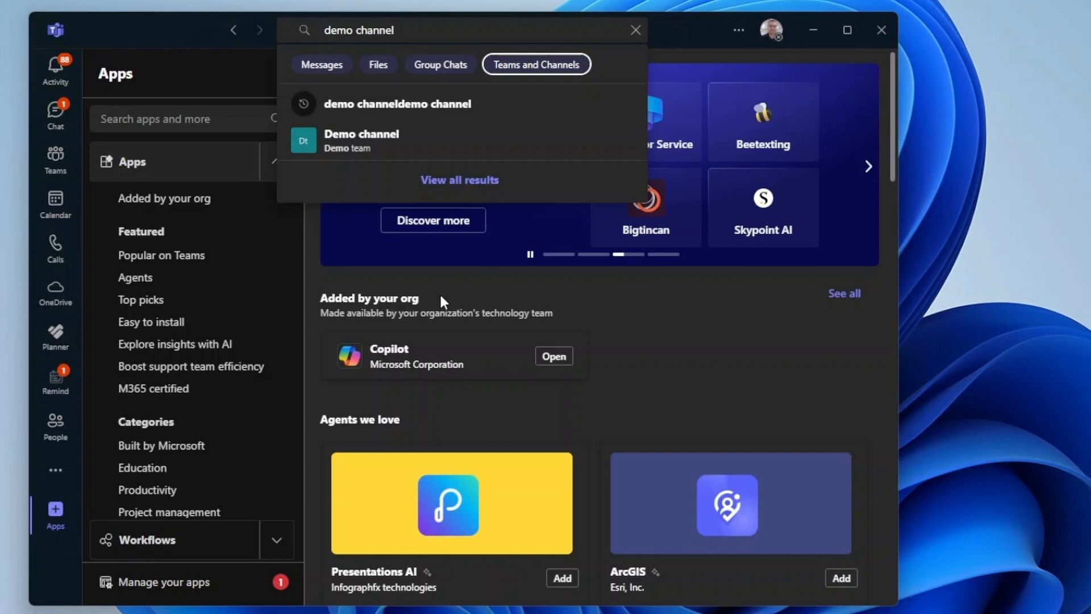
{"action": "key", "text": "Return"}
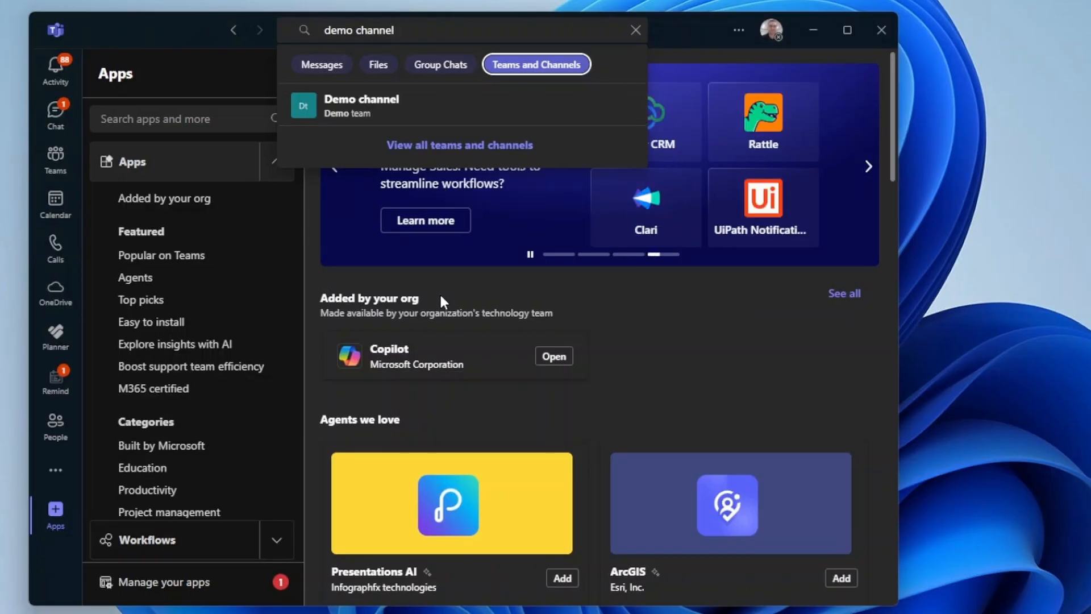
{"action": "key", "text": "Down"}
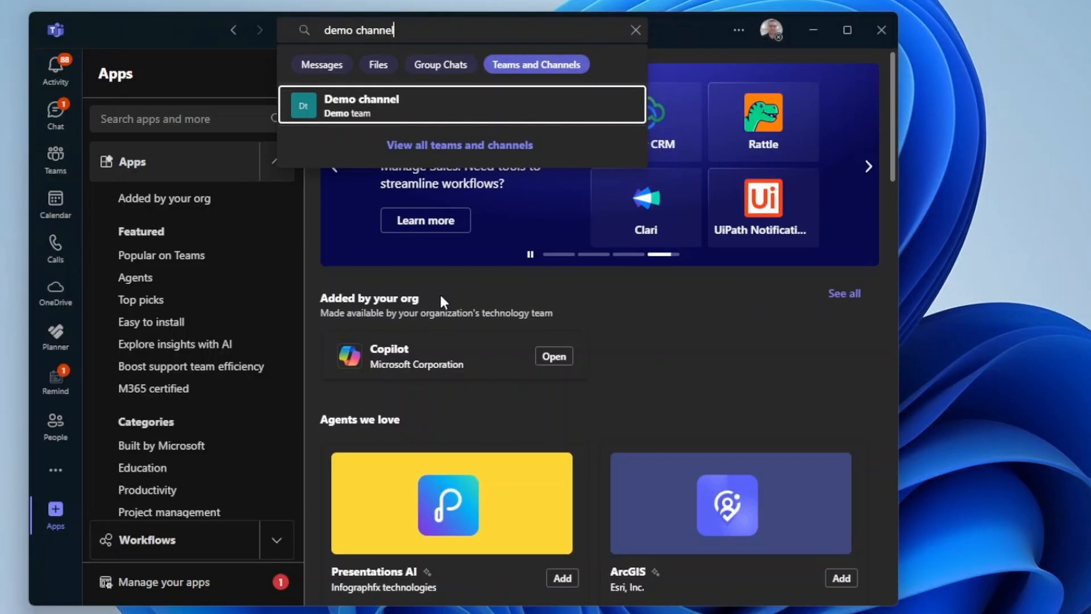
{"action": "key", "text": "Return"}
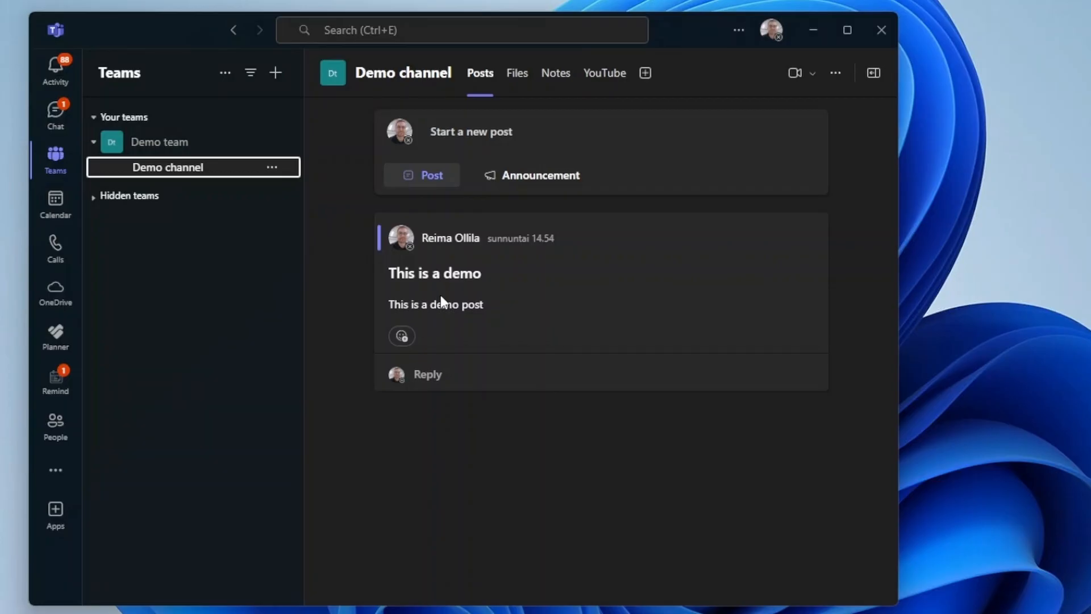
{"action": "key", "text": "Up"}
{"action": "key", "text": "Down"}
{"action": "key", "text": "Up"}
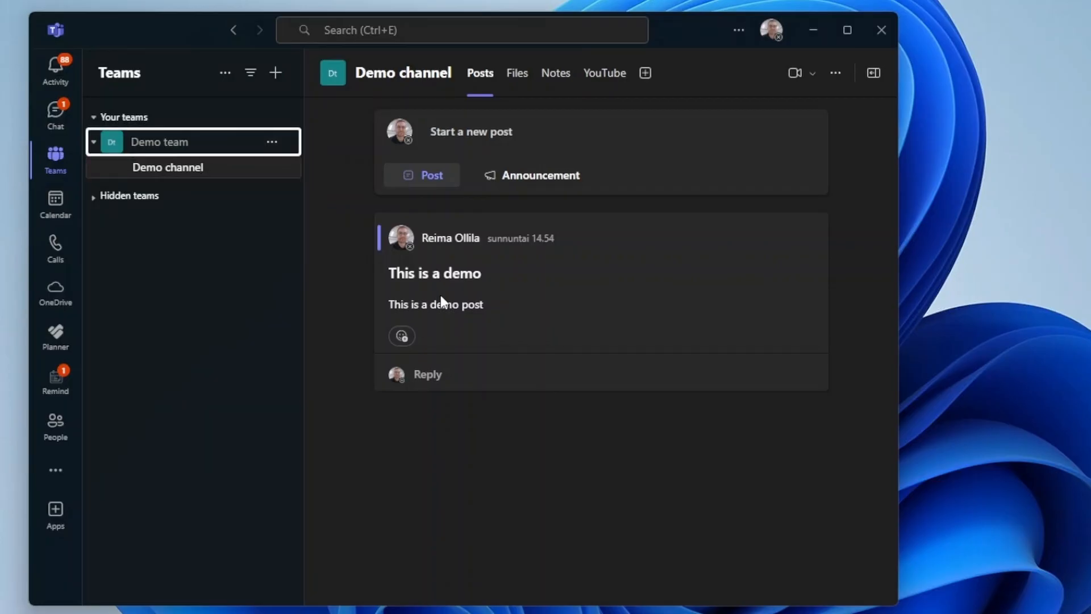
{"action": "key", "text": "Down"}
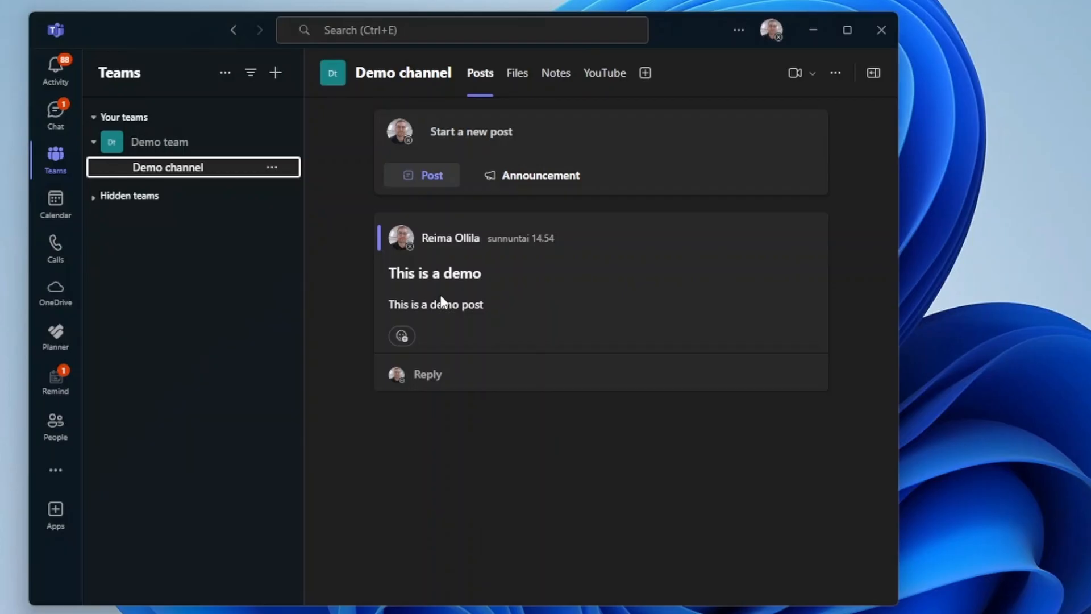
Move the keyboard focus from the channel list to the Demo channel's header and open its Files section
{"action": "key", "text": "Tab"}
{"action": "key", "text": "Tab"}
{"action": "key", "text": "Tab"}
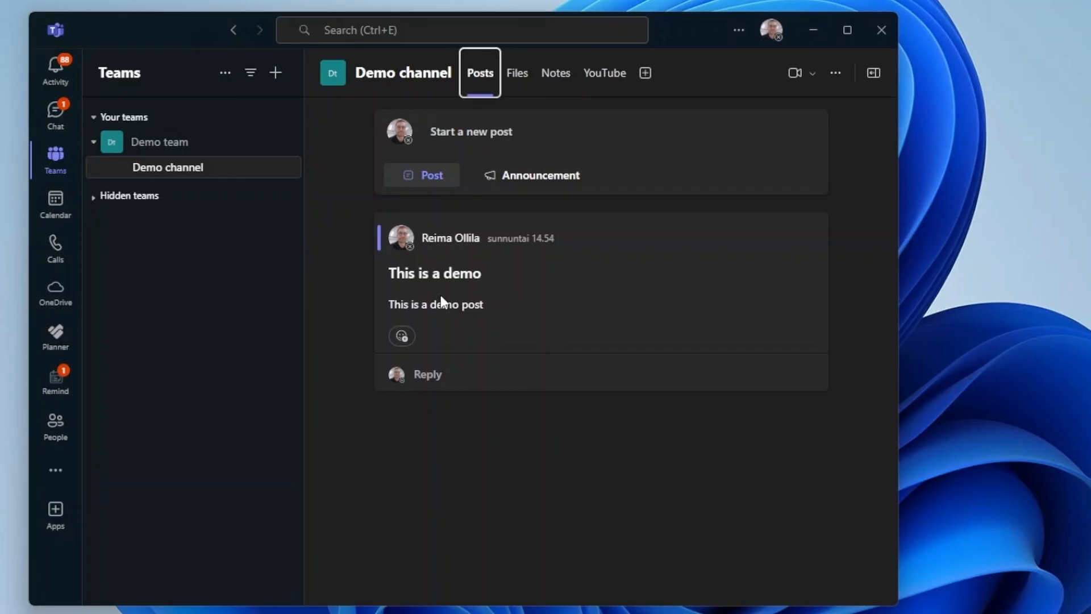
{"action": "key", "text": "Right"}
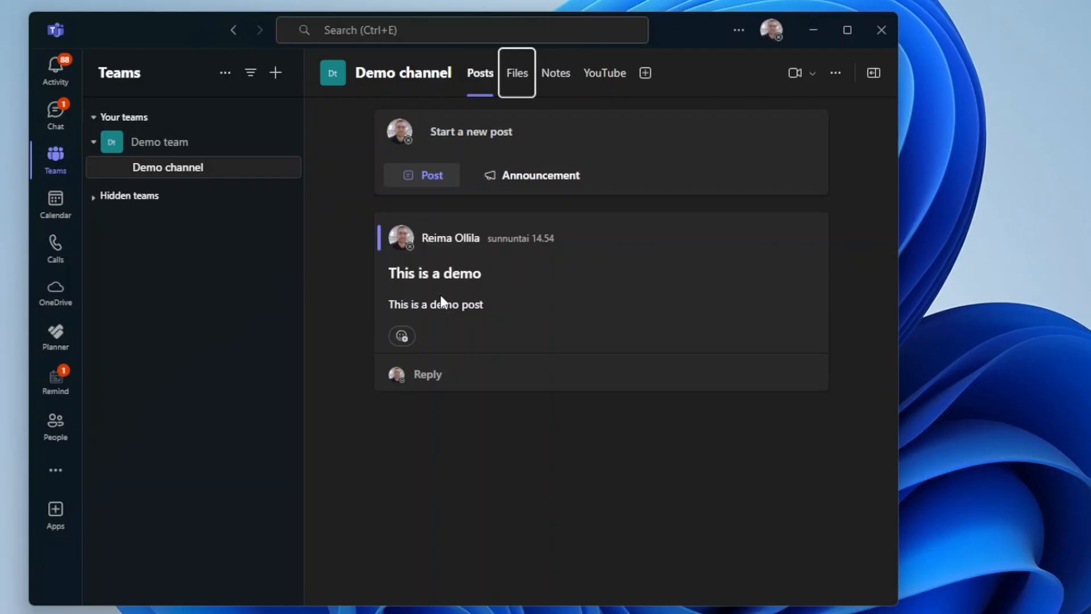
{"action": "key", "text": "Return"}
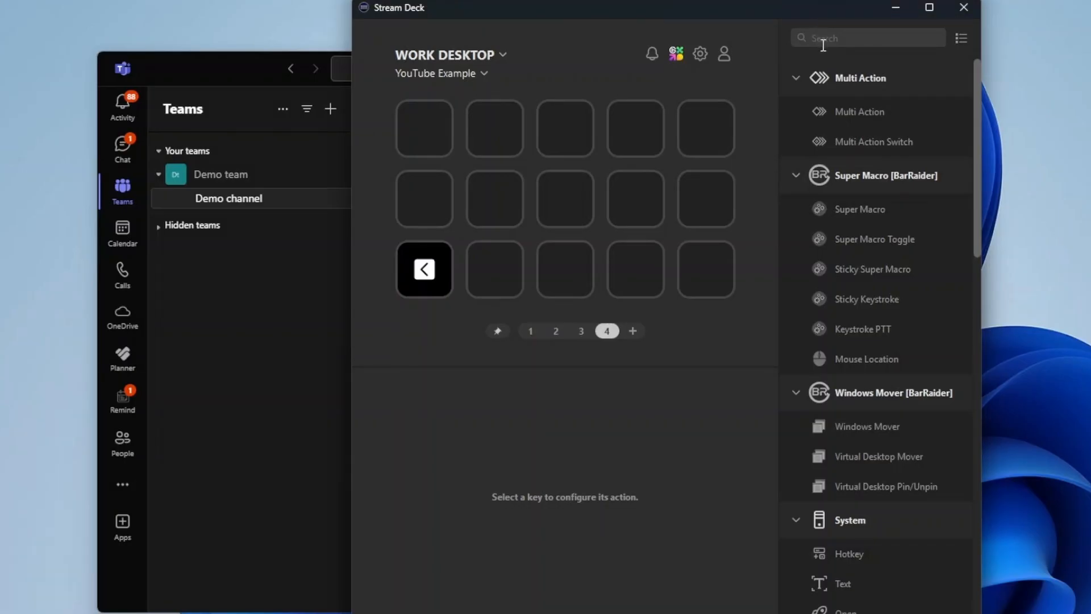
In Stream Deck, assign a Windows Mover action to the first key of page 4 and title it "Bring Teams to Focus"
{"action": "left_click_drag", "start_coordinate": [879, 429], "coordinate": [437, 137]}
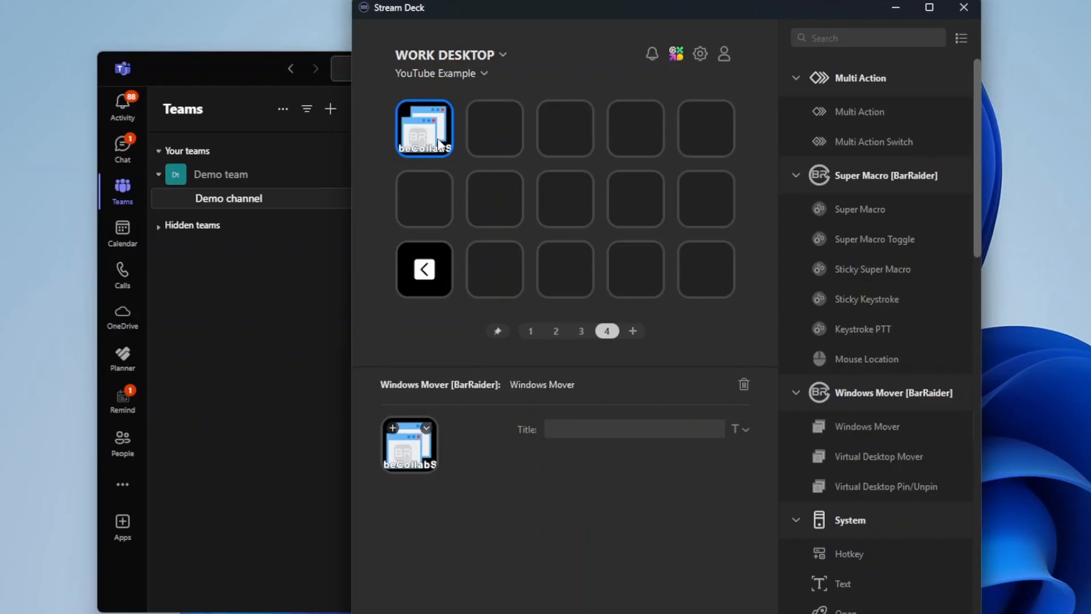
{"action": "left_click", "coordinate": [568, 427]}
{"action": "type", "text": "Bring"}
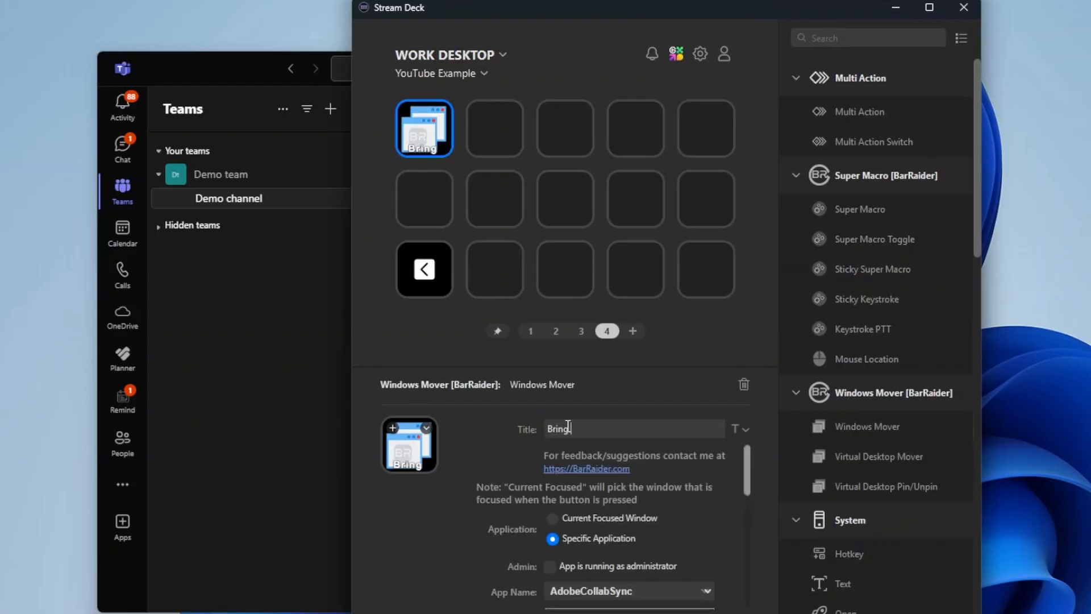
{"action": "type", "text": " T"}
{"action": "type", "text": "ms "}
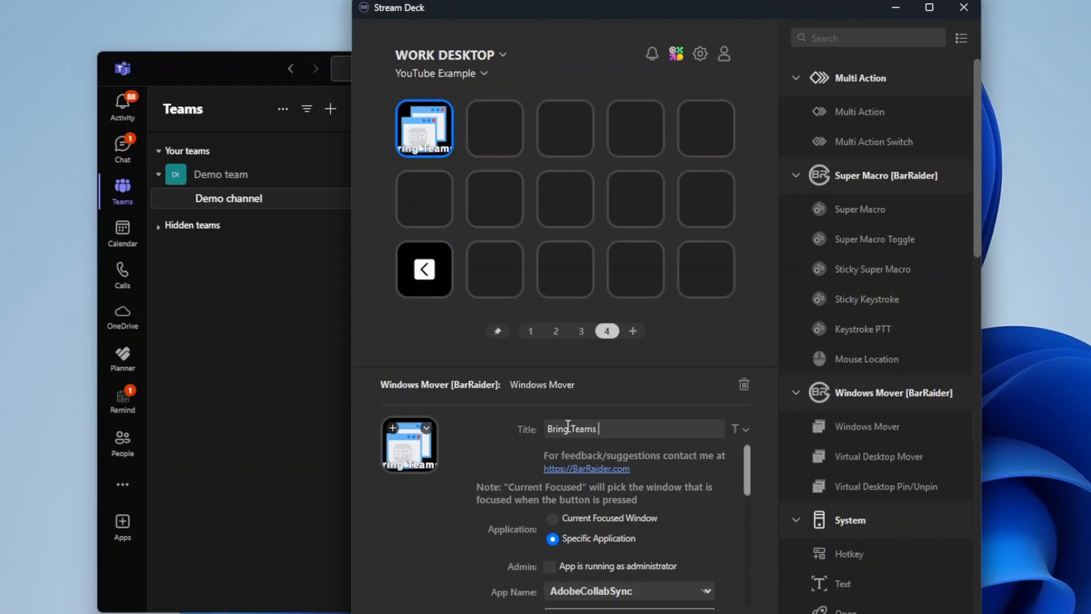
{"action": "type", "text": "to Focus"}
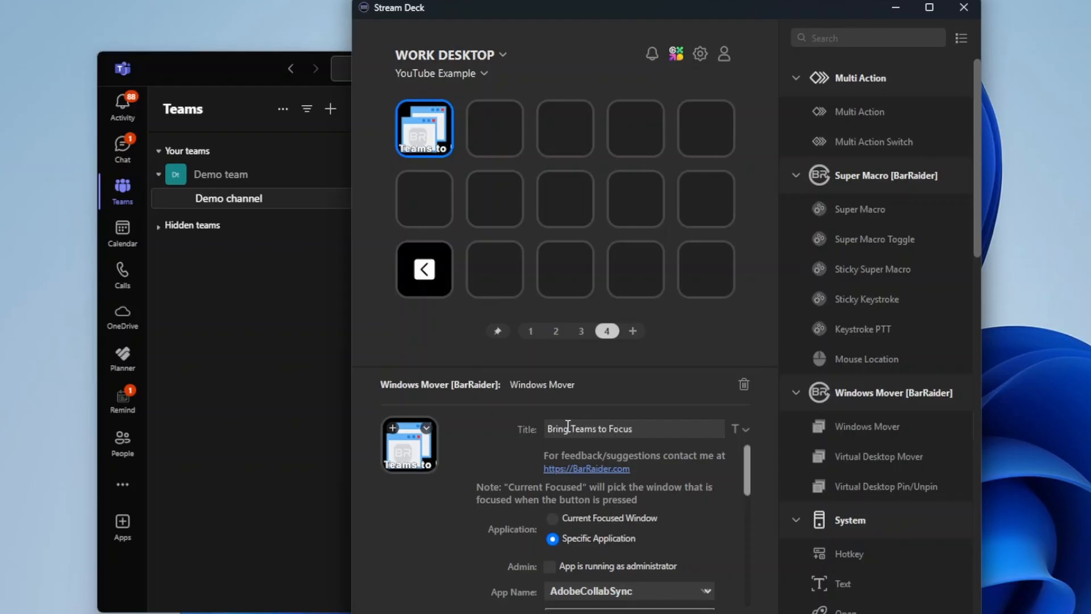
Set the application moved by the "Bring Teams to Focus" key to ms-teams
{"action": "scroll", "coordinate": [680, 483], "scroll_direction": "down", "scroll_amount": 2}
{"action": "left_click", "coordinate": [705, 479]}
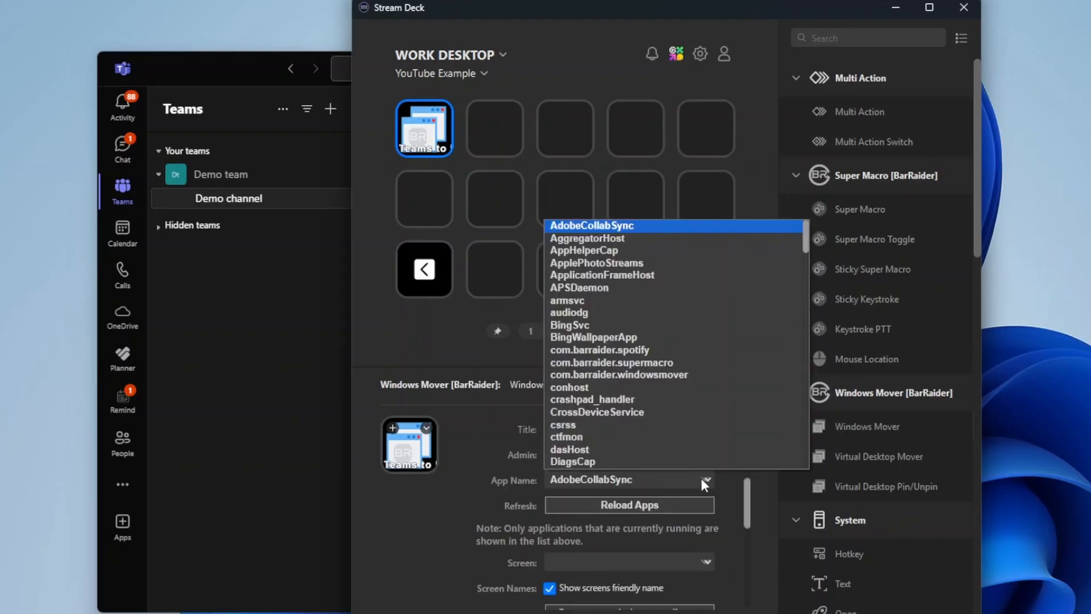
{"action": "scroll", "coordinate": [714, 438], "scroll_direction": "down", "scroll_amount": 2}
{"action": "scroll", "coordinate": [715, 434], "scroll_direction": "down", "scroll_amount": 7}
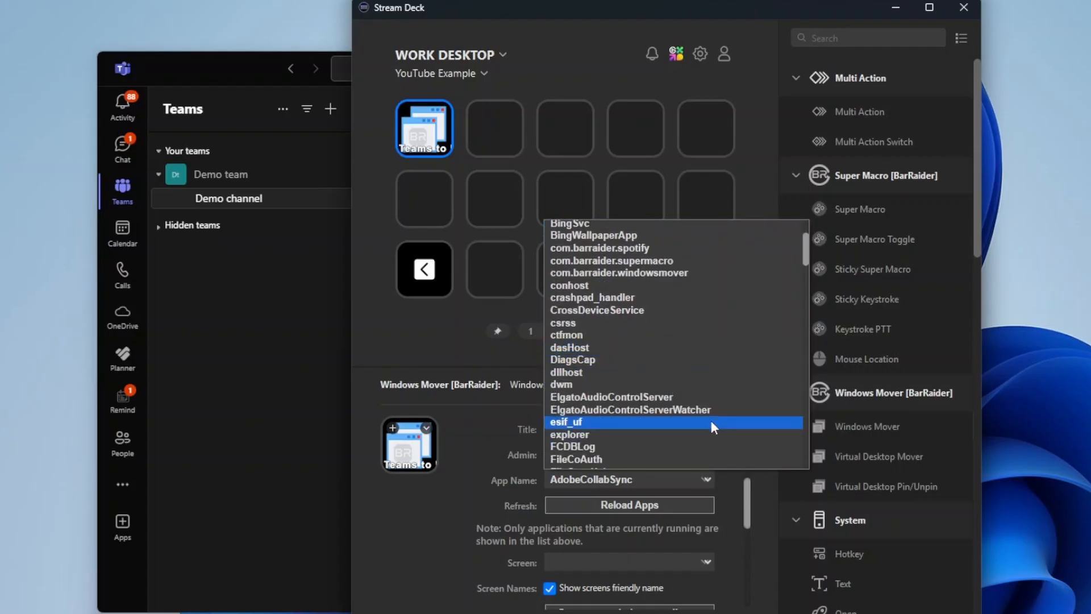
{"action": "scroll", "coordinate": [696, 417], "scroll_direction": "down", "scroll_amount": 10}
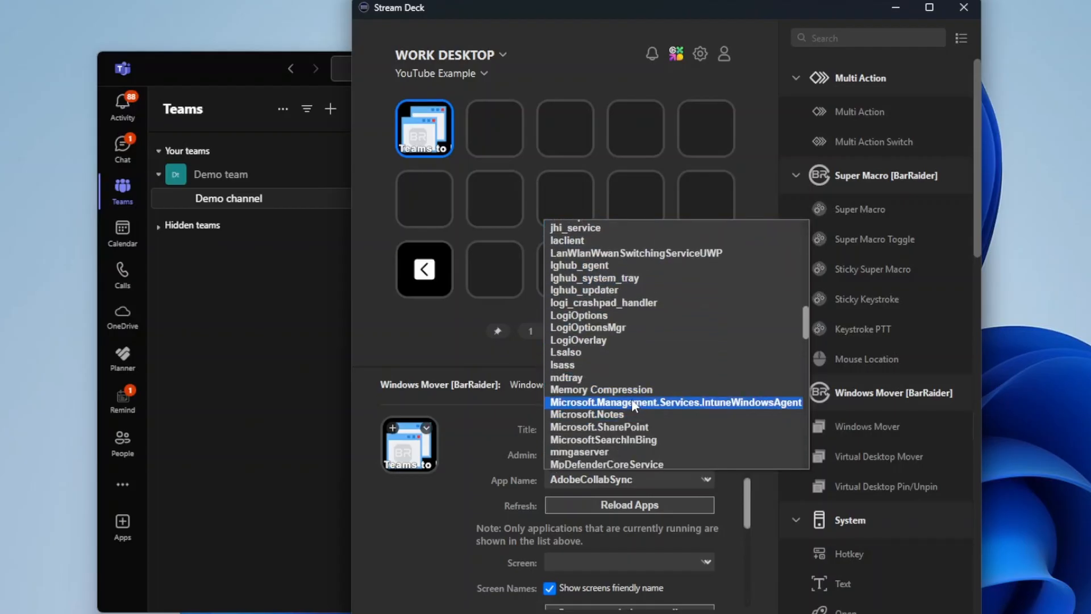
{"action": "scroll", "coordinate": [632, 398], "scroll_direction": "down", "scroll_amount": 3}
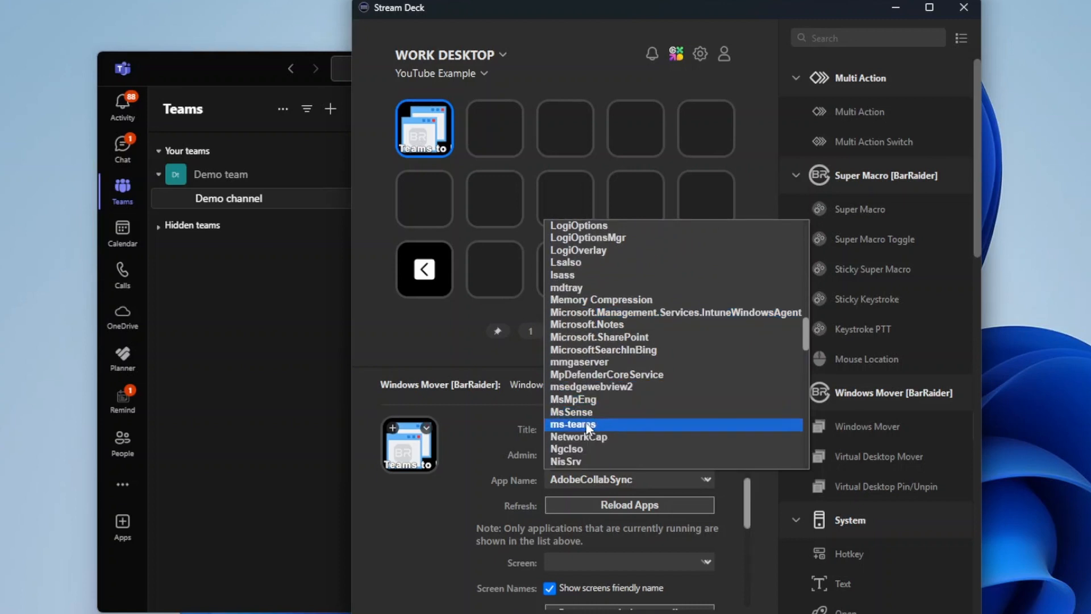
{"action": "left_click", "coordinate": [588, 427]}
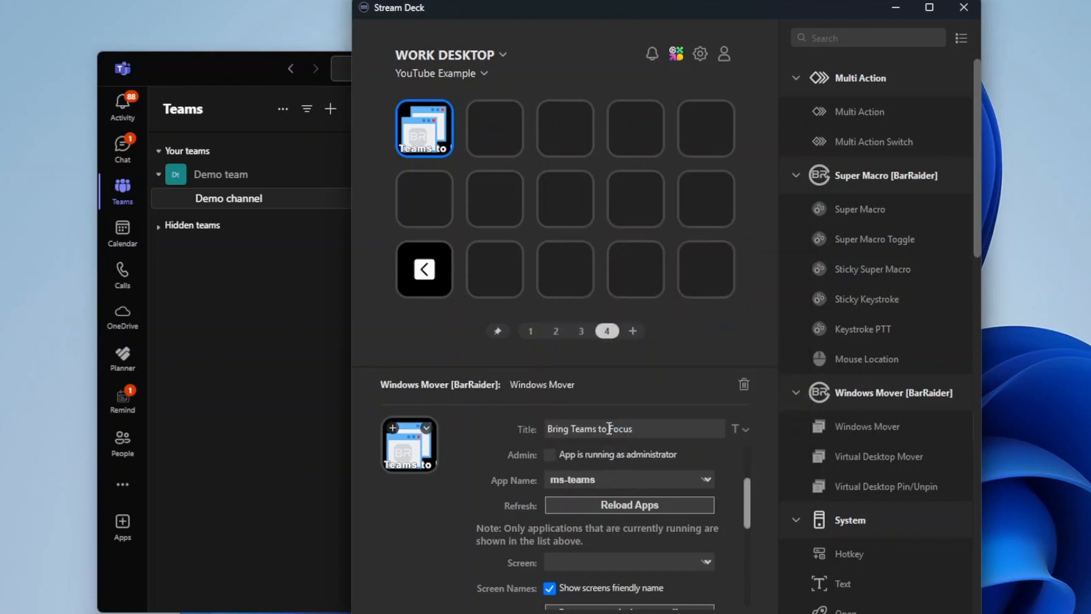
Set the key's window resize option to Only Make Topmost, with the window made topmost
{"action": "scroll", "coordinate": [705, 512], "scroll_direction": "down", "scroll_amount": 2}
{"action": "left_click", "coordinate": [706, 467]}
{"action": "left_click", "coordinate": [689, 483]}
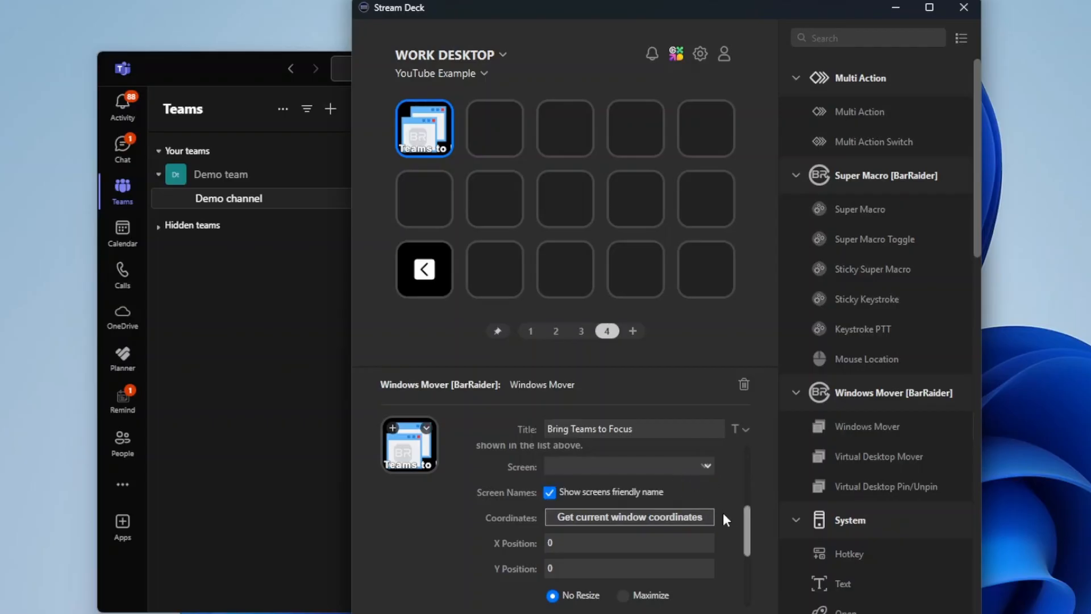
{"action": "left_click_drag", "start_coordinate": [750, 524], "coordinate": [745, 554]}
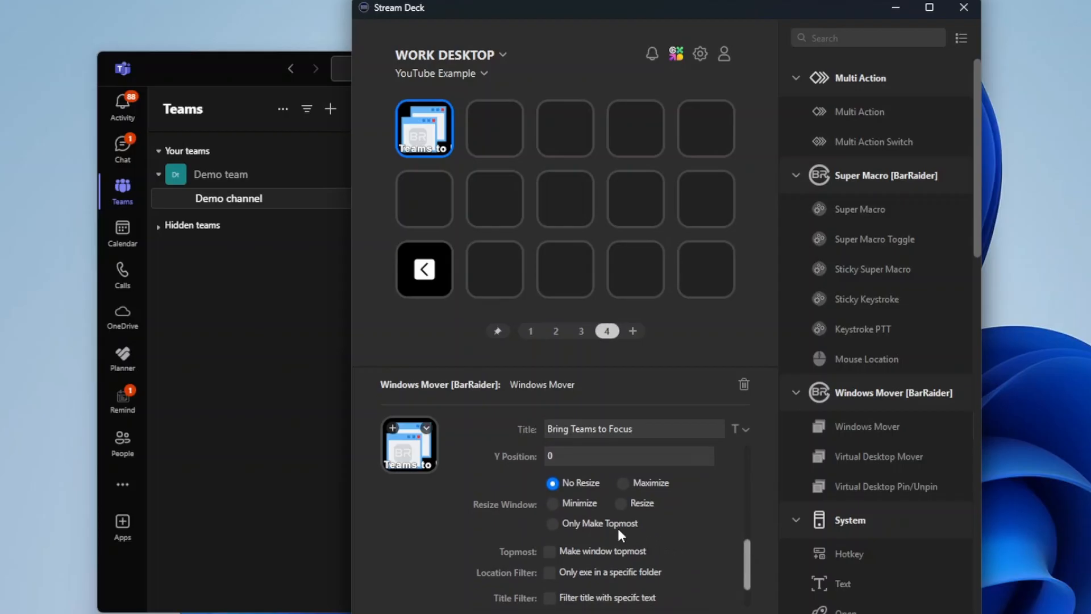
{"action": "left_click", "coordinate": [554, 524]}
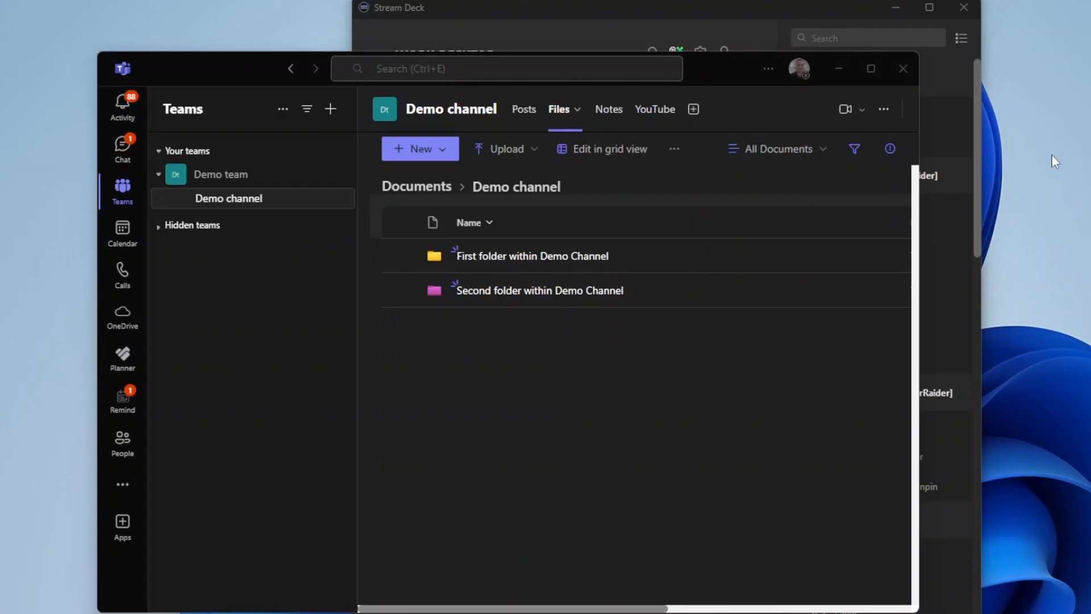
Return to Stream Deck, assign a Super Macro action to the second key and title it "Search for your Channel"
{"action": "left_click", "coordinate": [856, 10]}
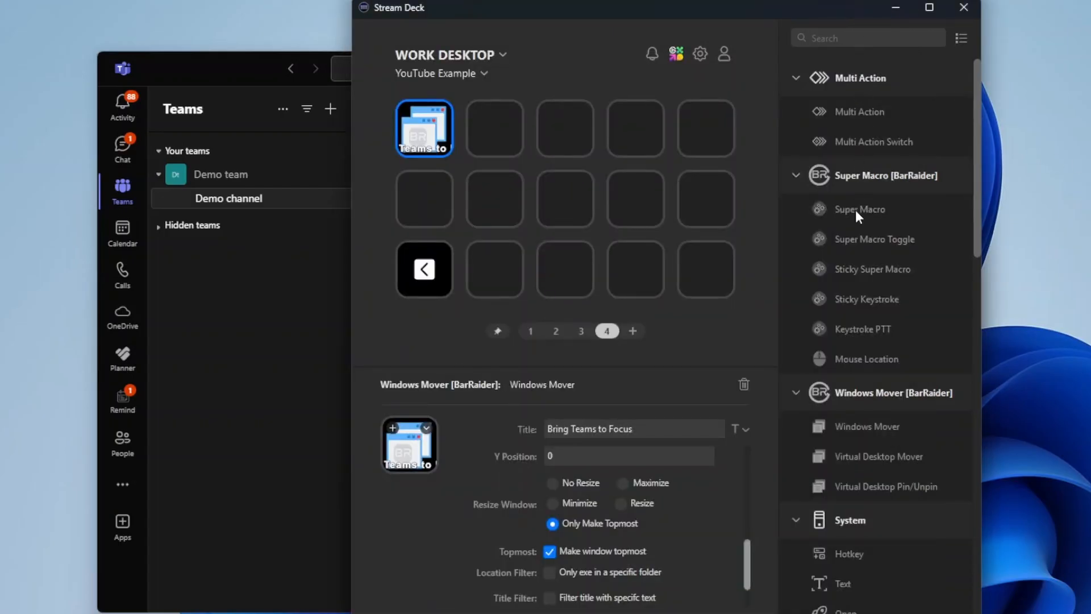
{"action": "left_click_drag", "start_coordinate": [855, 210], "coordinate": [503, 137]}
{"action": "left_click", "coordinate": [570, 429]}
{"action": "type", "text": "Search for your"}
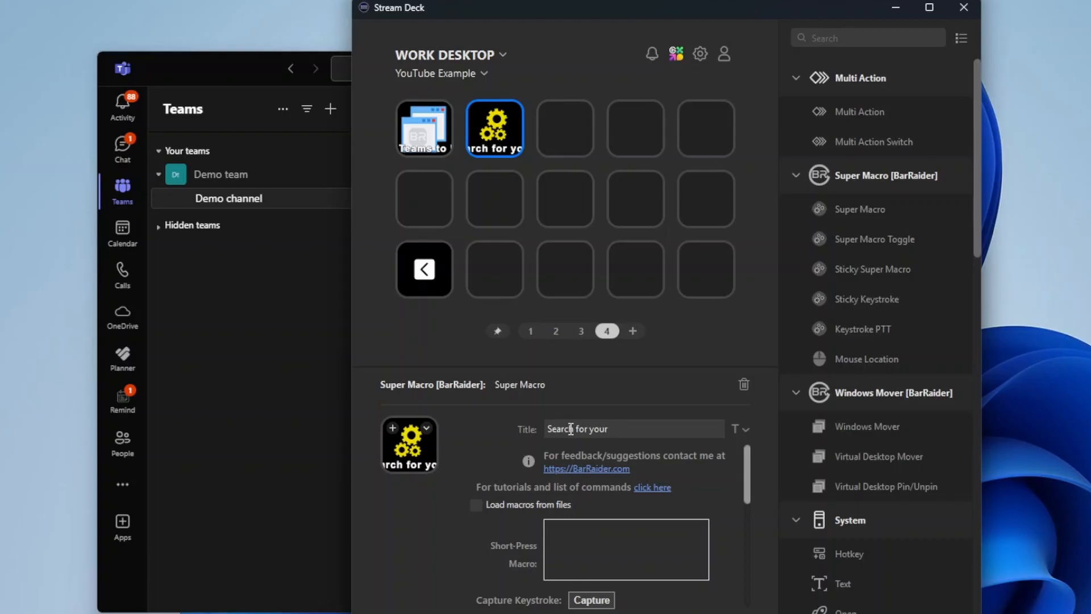
{"action": "type", "text": " Channel"}
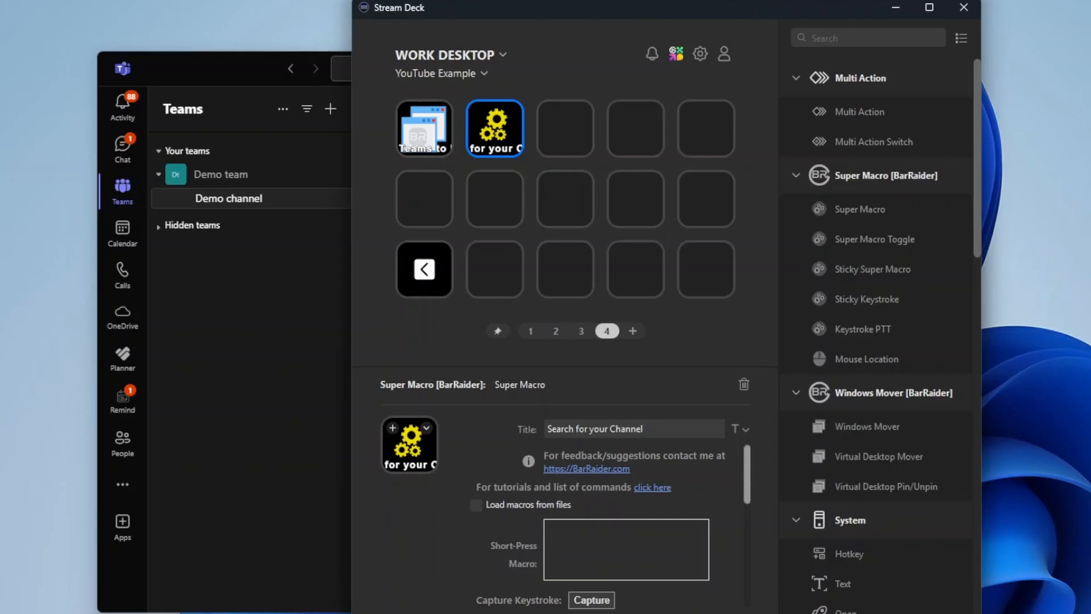
Capture Ctrl+E, Ctrl+A and Delete as the opening keystrokes of the key's short-press macro
{"action": "left_click_drag", "start_coordinate": [1090, 62], "coordinate": [1090, 147]}
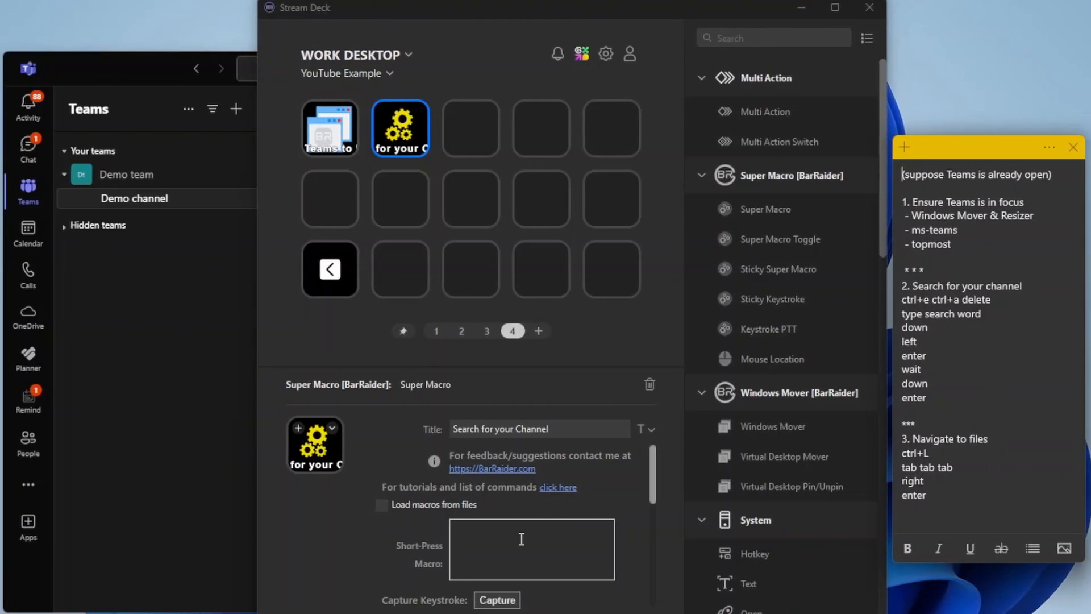
{"action": "left_click", "coordinate": [521, 539]}
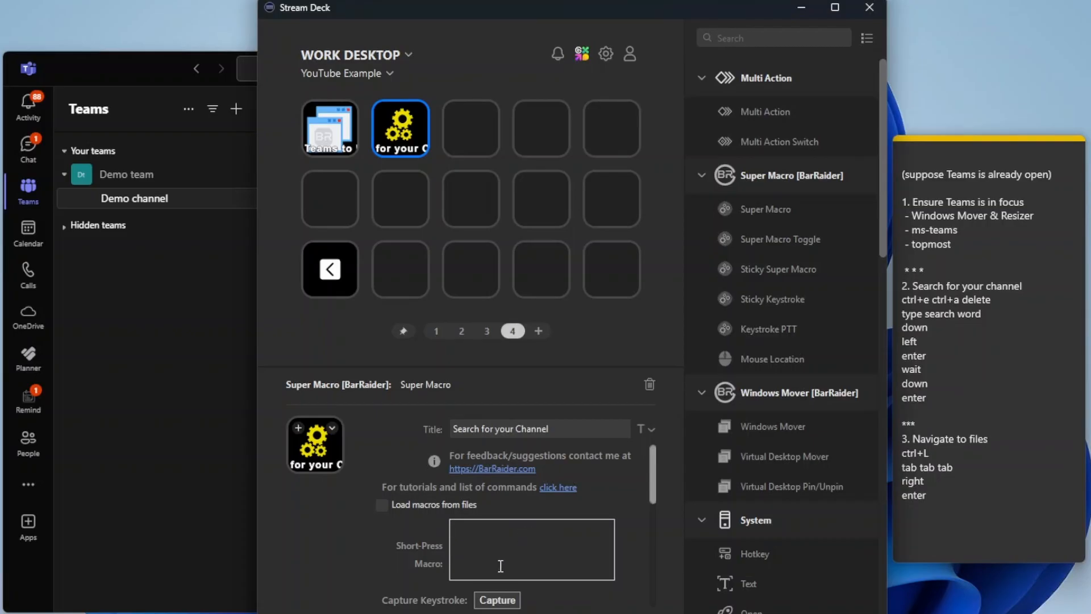
{"action": "left_click", "coordinate": [496, 601]}
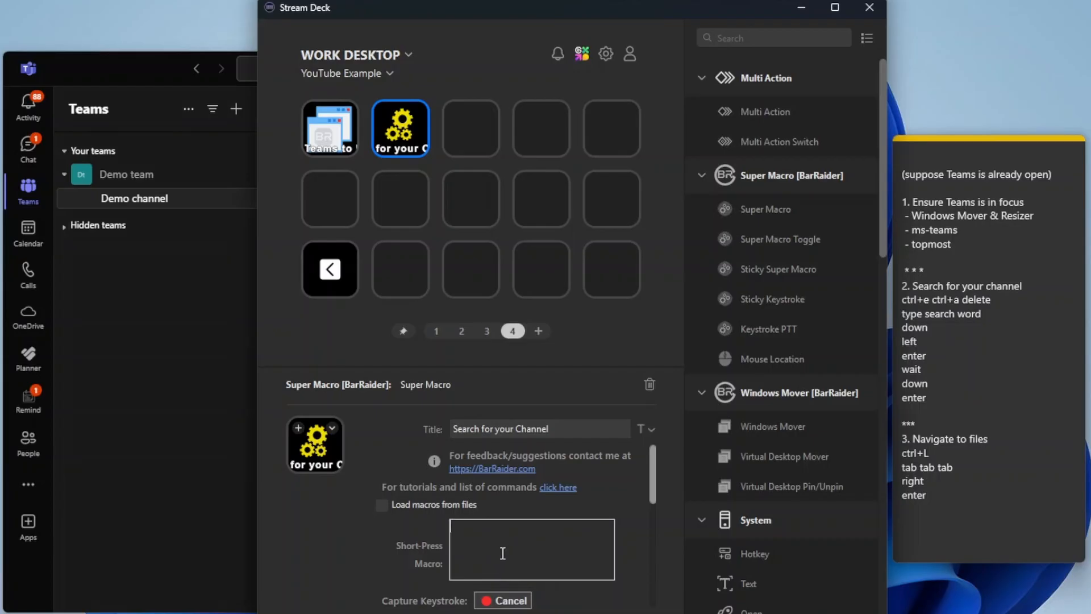
{"action": "key", "text": "ctrl+e"}
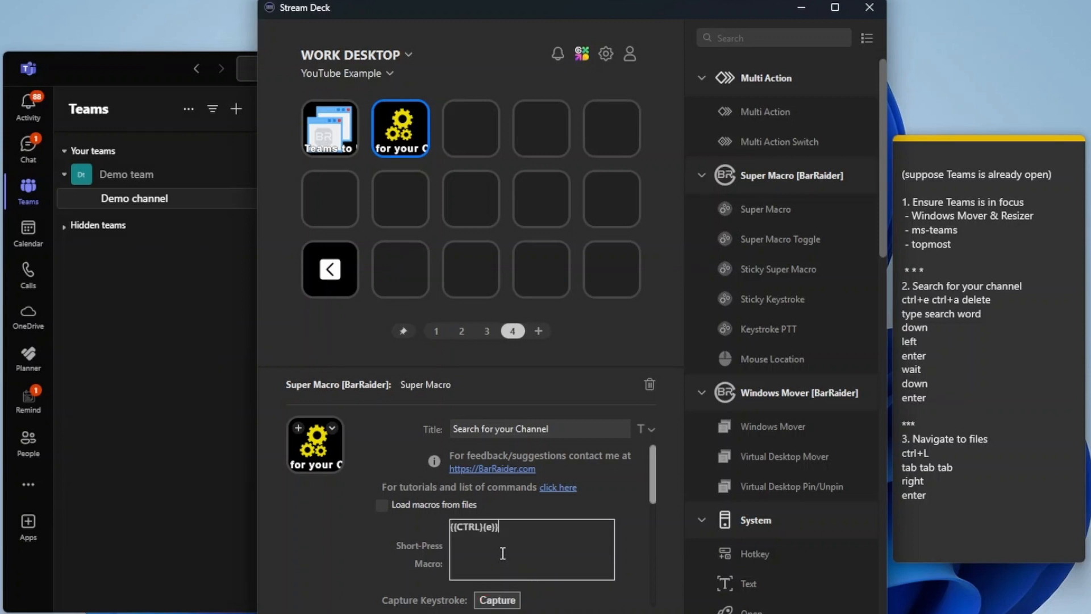
{"action": "left_click", "coordinate": [497, 601]}
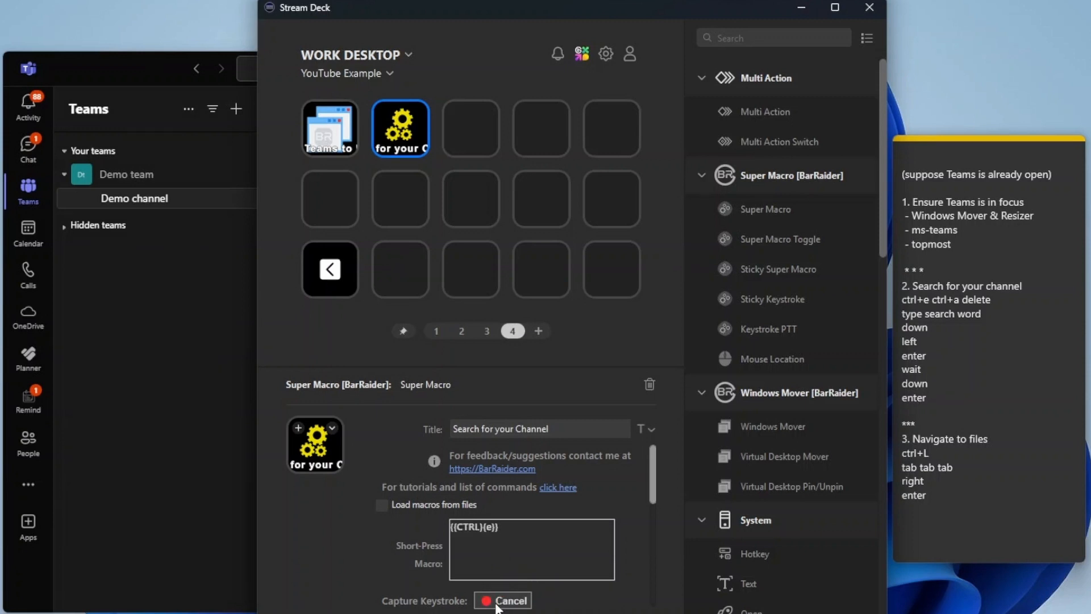
{"action": "key", "text": "ctrl+a"}
{"action": "left_click", "coordinate": [497, 603]}
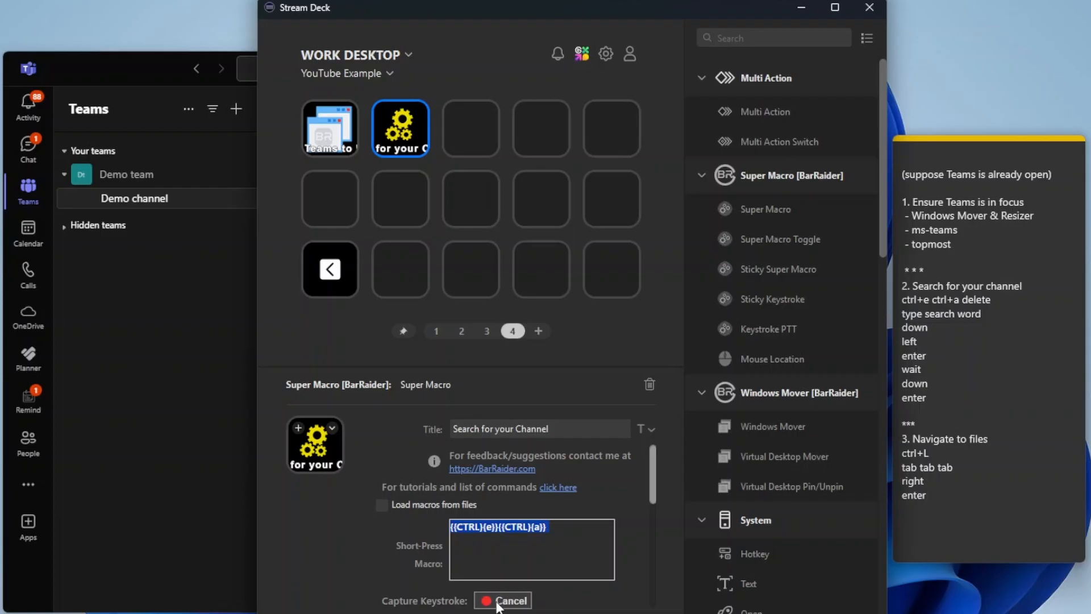
{"action": "key", "text": "Delete"}
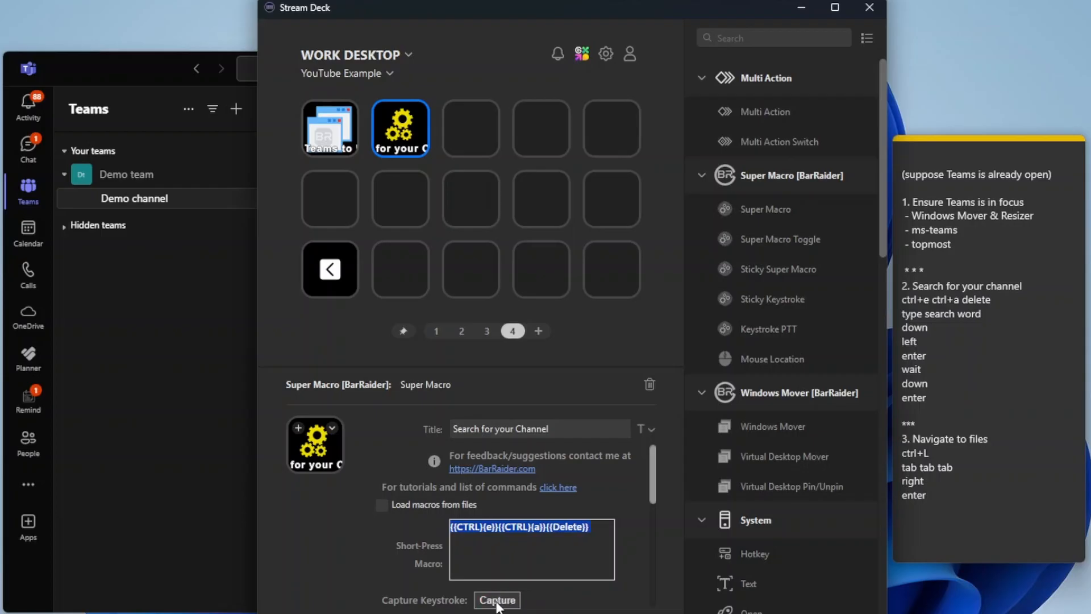
Add the search text "demo channel" on a new line of the short-press macro
{"action": "left_click", "coordinate": [501, 546]}
{"action": "key", "text": "Return"}
{"action": "type", "text": "demo channl"}
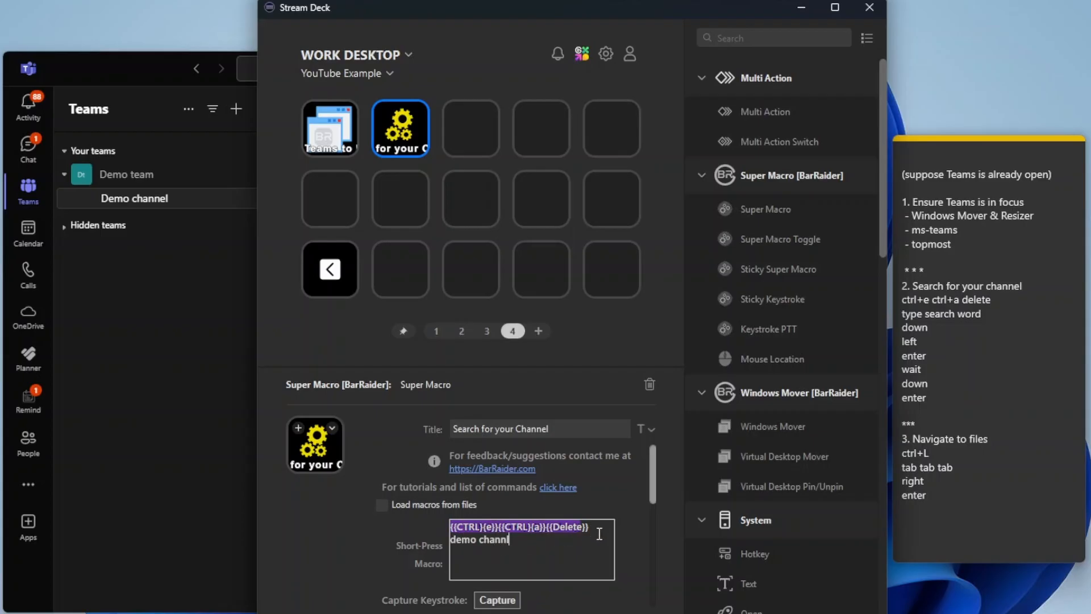
{"action": "key", "text": "BackSpace"}
{"action": "type", "text": "el"}
Append captured ArrowDown, ArrowLeft and Enter keystrokes after the search text in the short-press macro
{"action": "left_click", "coordinate": [496, 599]}
{"action": "key", "text": "Down"}
{"action": "key", "text": "Left"}
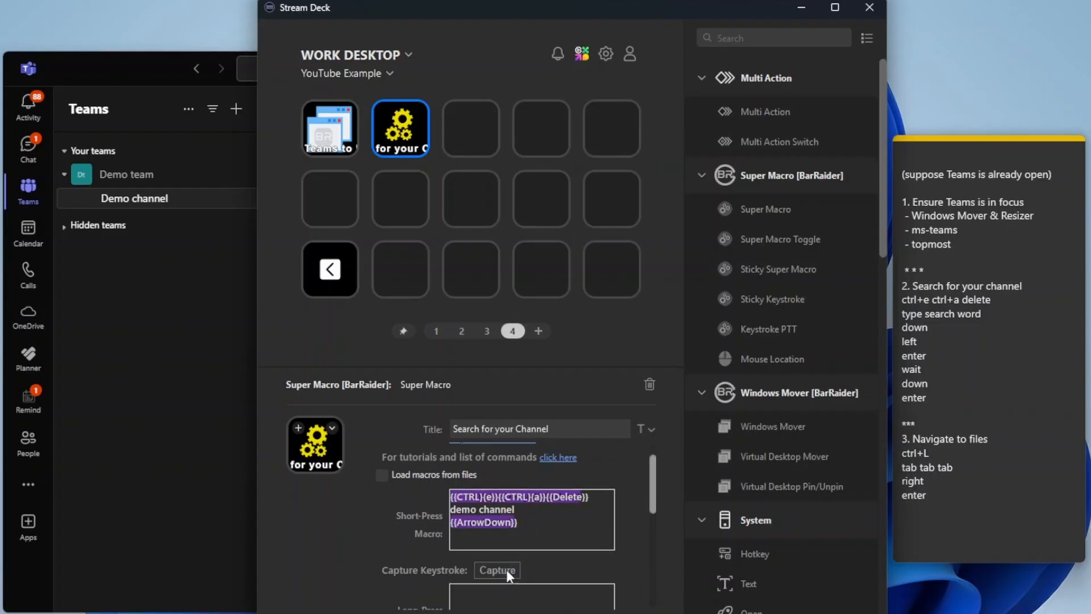
{"action": "key", "text": "Return"}
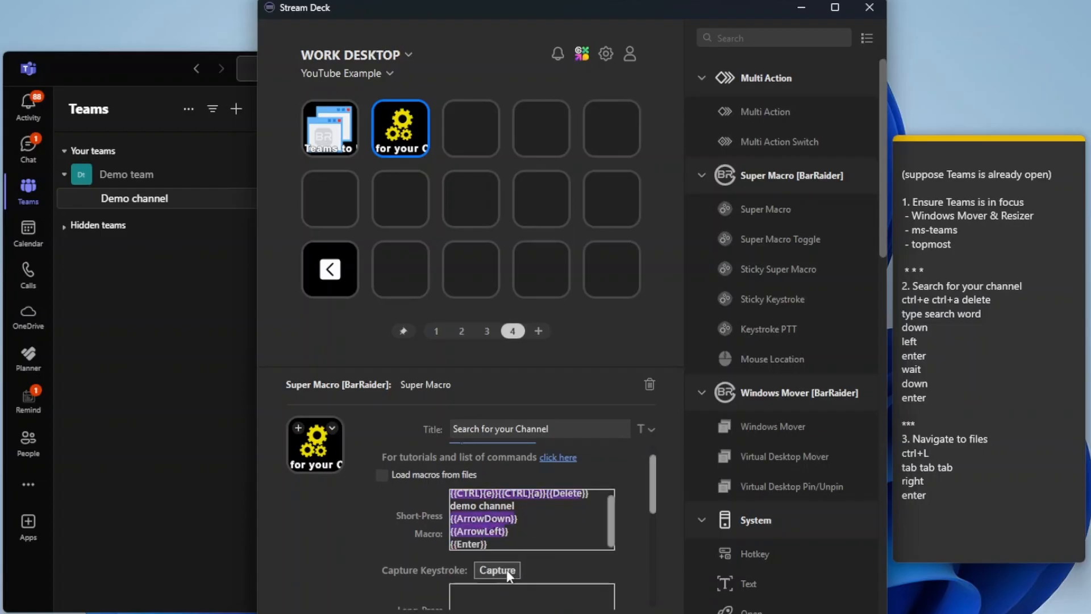
Finish the short-press macro with {{pause:500}}, ArrowDown and Enter on separate lines
{"action": "left_click", "coordinate": [515, 546]}
{"action": "key", "text": "Return"}
{"action": "type", "text": "{{pause:500}}"}
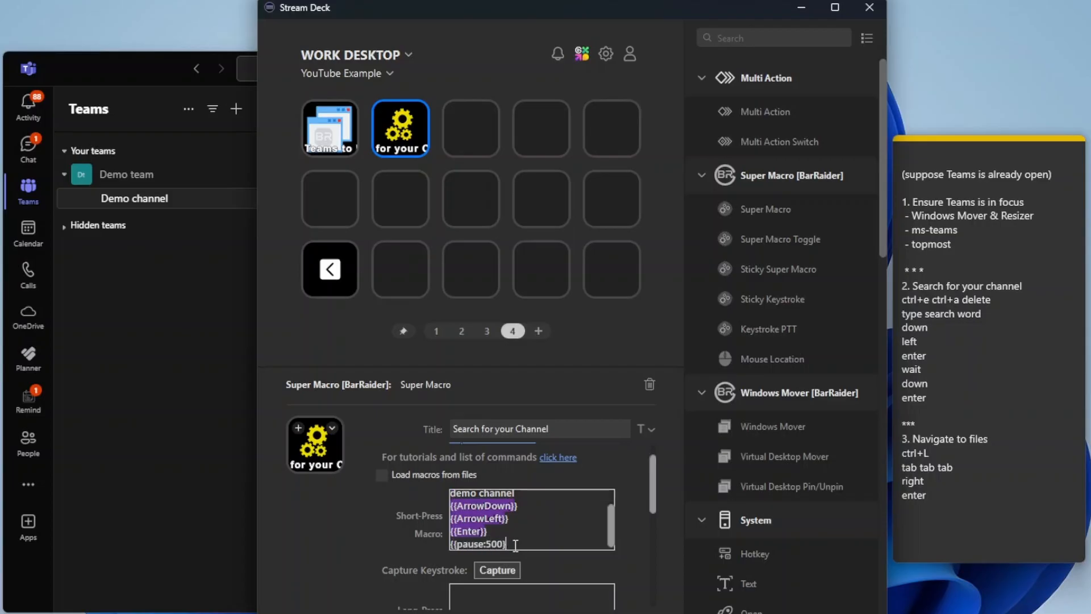
{"action": "key", "text": "Down"}
{"action": "key", "text": "Return"}
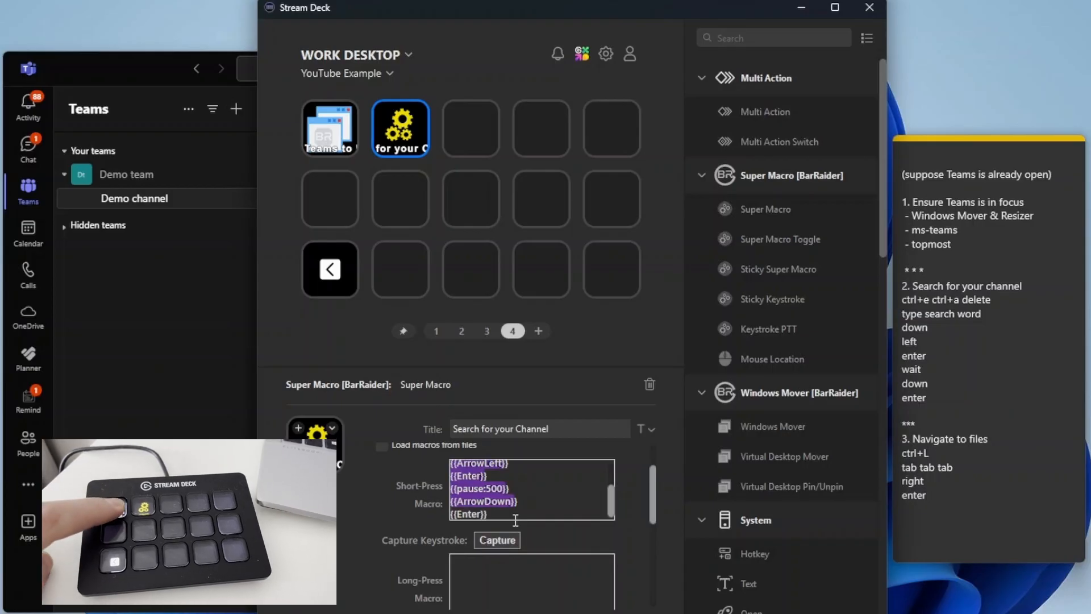
Switch to Teams and open Demo channel by searching "demo channel" with the Teams and Channels filter
{"action": "key", "text": "alt+Tab"}
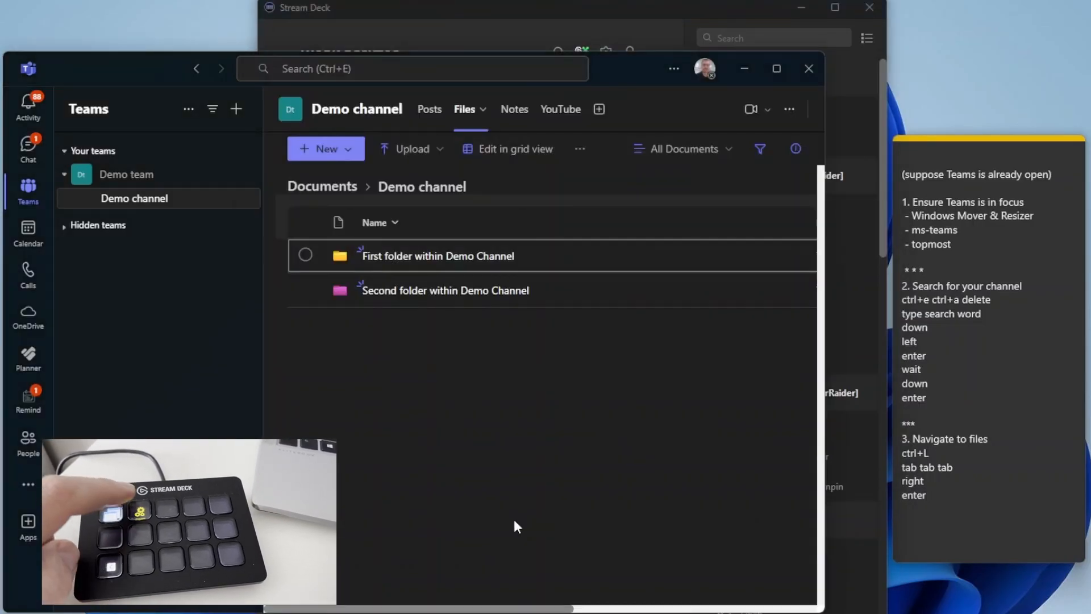
{"action": "key", "text": "ctrl+e"}
{"action": "key", "text": "ctrl+a"}
{"action": "key", "text": "Delete"}
{"action": "type", "text": "demo channel"}
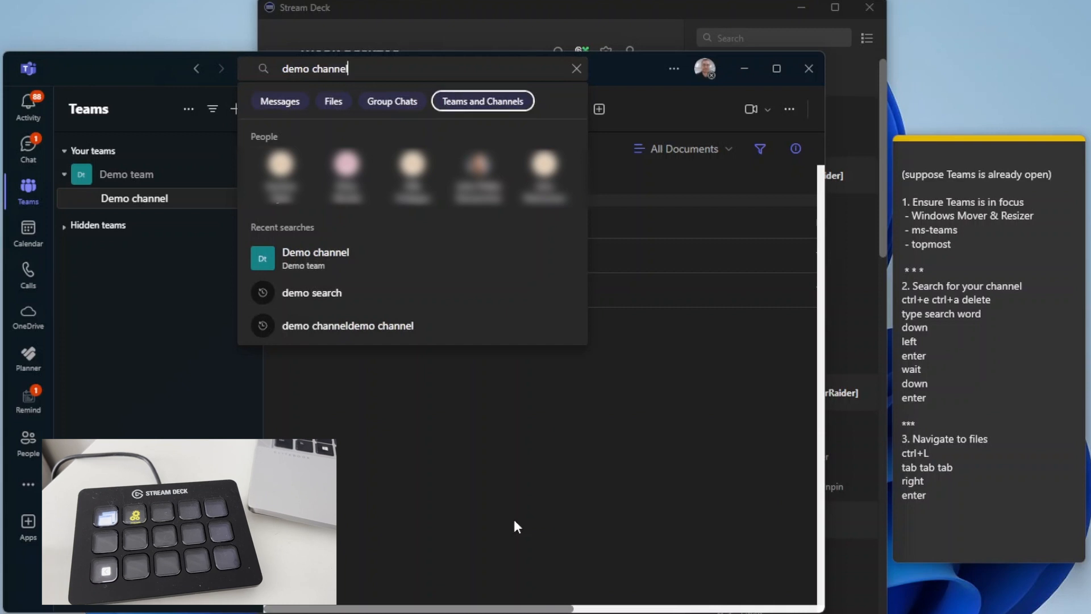
{"action": "key", "text": "Return"}
{"action": "key", "text": "Down"}
{"action": "key", "text": "Return"}
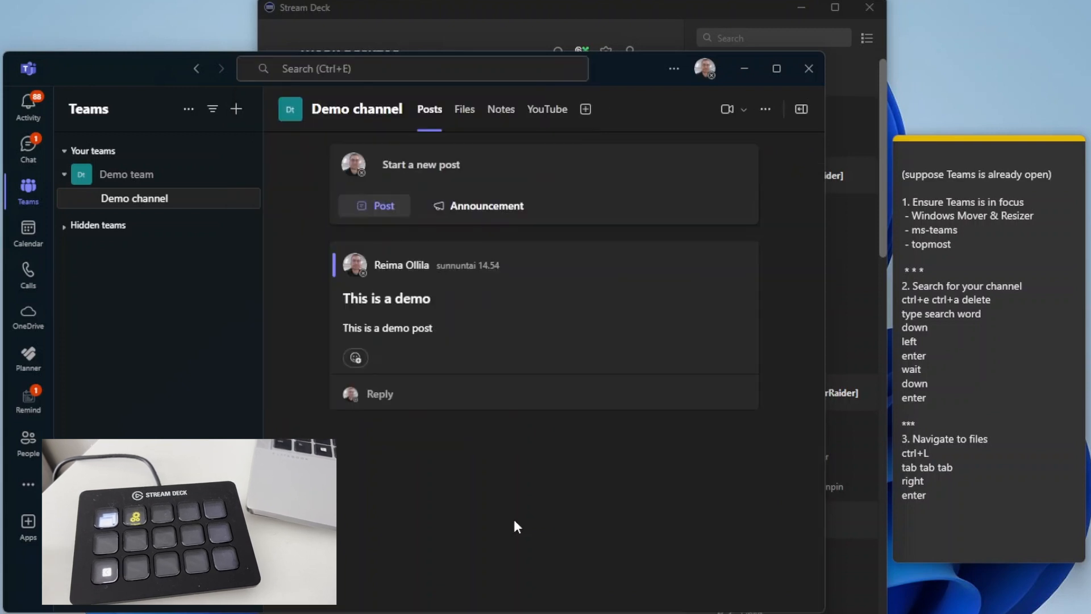
In Stream Deck, assign a Super Macro action to the third key and title it "Navigate to Files"
{"action": "left_click_drag", "start_coordinate": [763, 210], "coordinate": [473, 131]}
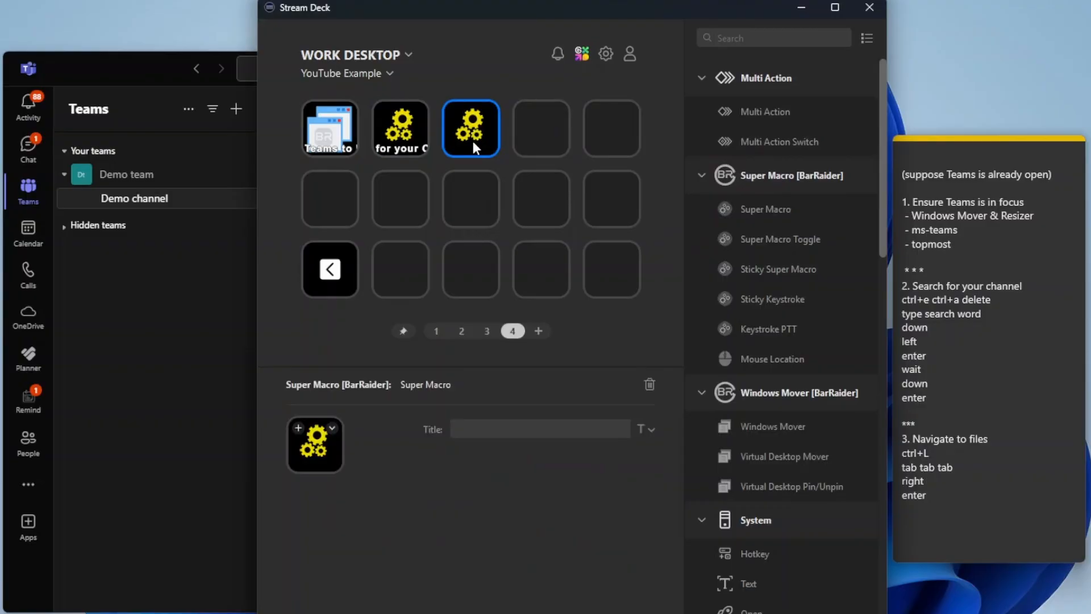
{"action": "left_click", "coordinate": [519, 428]}
{"action": "type", "text": "Naviga"}
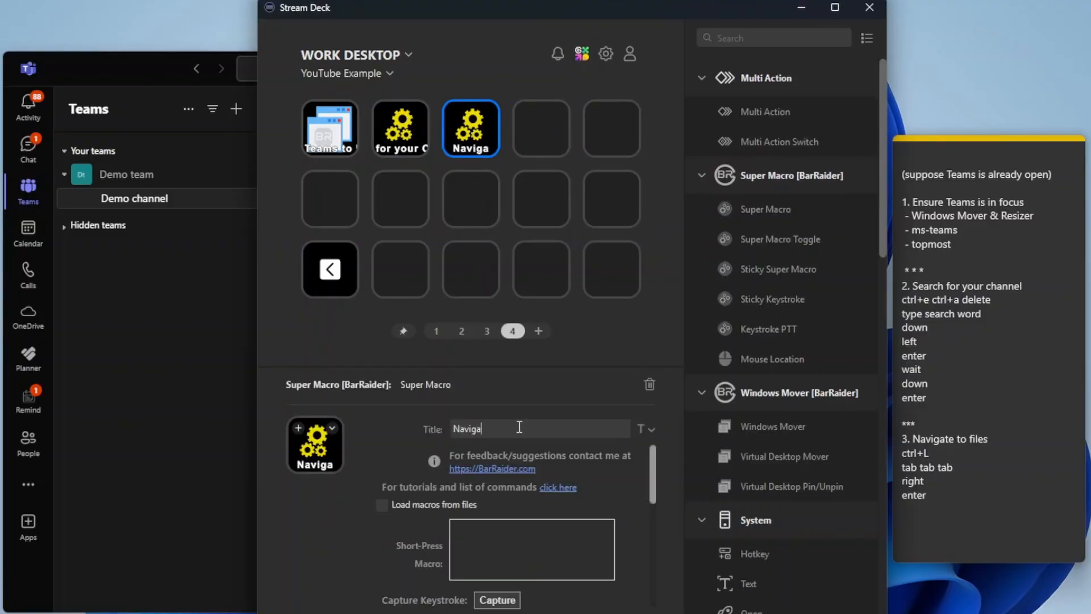
{"action": "type", "text": "te to Files"}
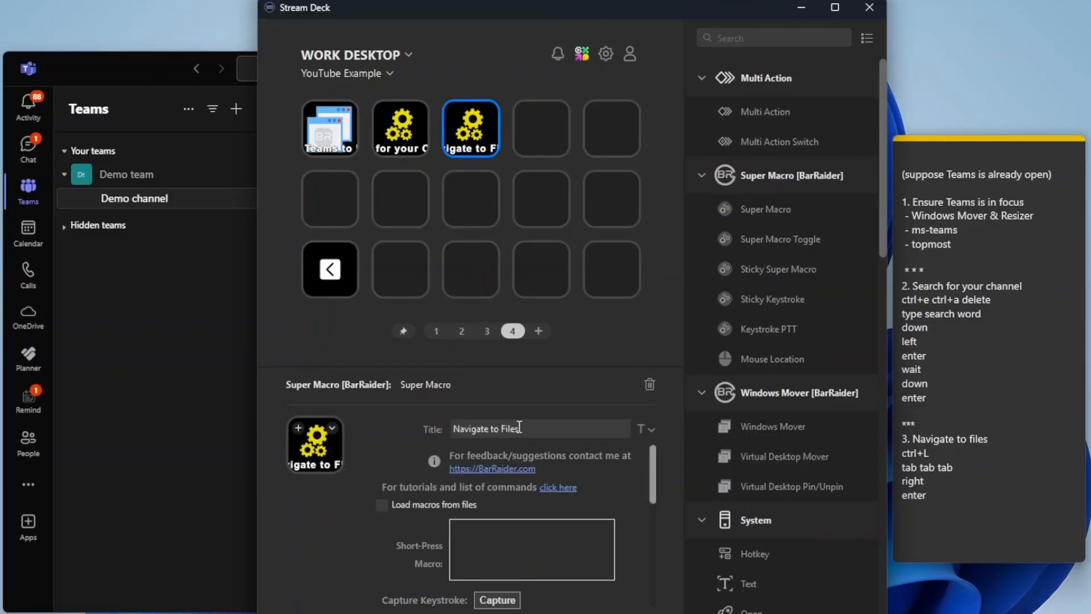
Capture the "Navigate to Files" short-press macro as Ctrl+L, three Tabs, ArrowRight and Enter
{"action": "left_click", "coordinate": [497, 599]}
{"action": "key", "text": "ctrl+l"}
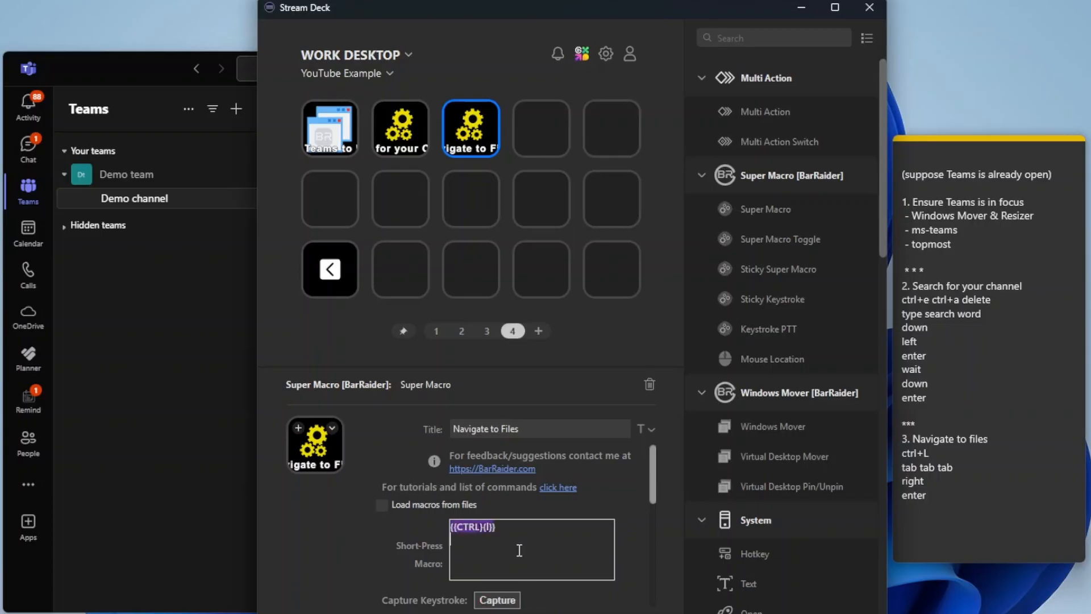
{"action": "left_click", "coordinate": [492, 602]}
{"action": "key", "text": "Tab"}
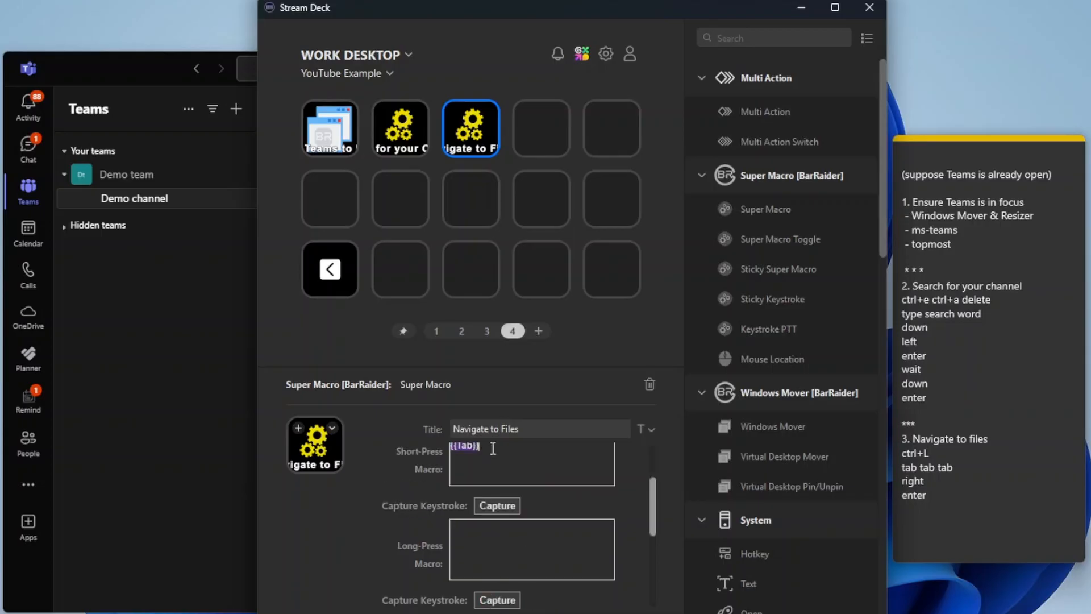
{"action": "left_click", "coordinate": [490, 504]}
{"action": "key", "text": "Tab"}
{"action": "key", "text": "Tab"}
{"action": "left_click", "coordinate": [513, 503]}
{"action": "key", "text": "Right"}
{"action": "left_click", "coordinate": [507, 502]}
{"action": "key", "text": "Return"}
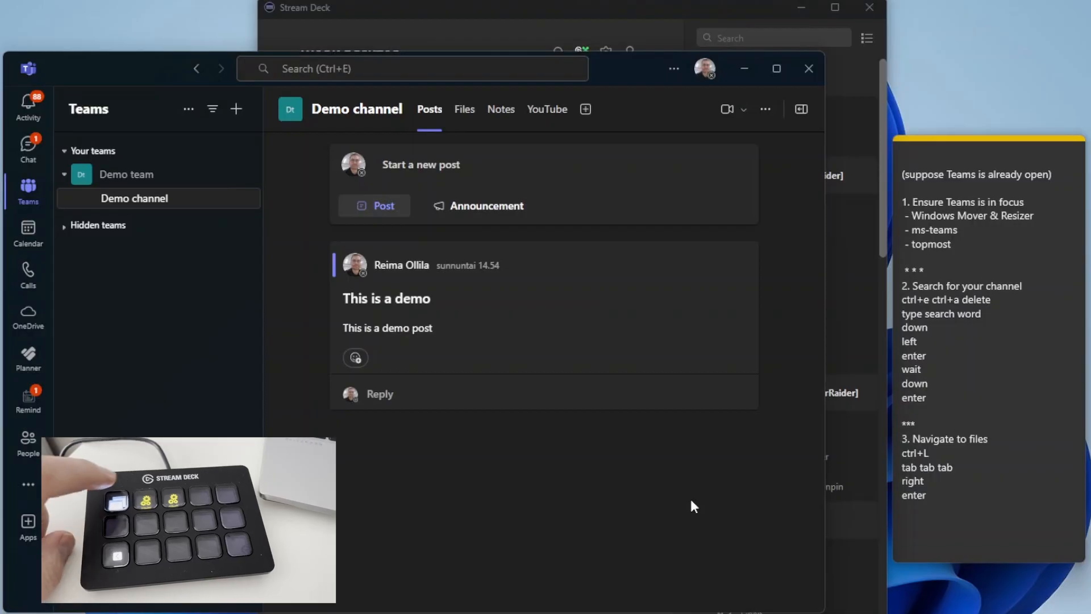
Back in Teams, replace the search text with "demo channel", filter to Teams and Channels, and open Demo channel
{"action": "key", "text": "ctrl+e"}
{"action": "key", "text": "ctrl+a"}
{"action": "key", "text": "Delete"}
{"action": "type", "text": "demo channel"}
{"action": "key", "text": "Down"}
{"action": "key", "text": "Left"}
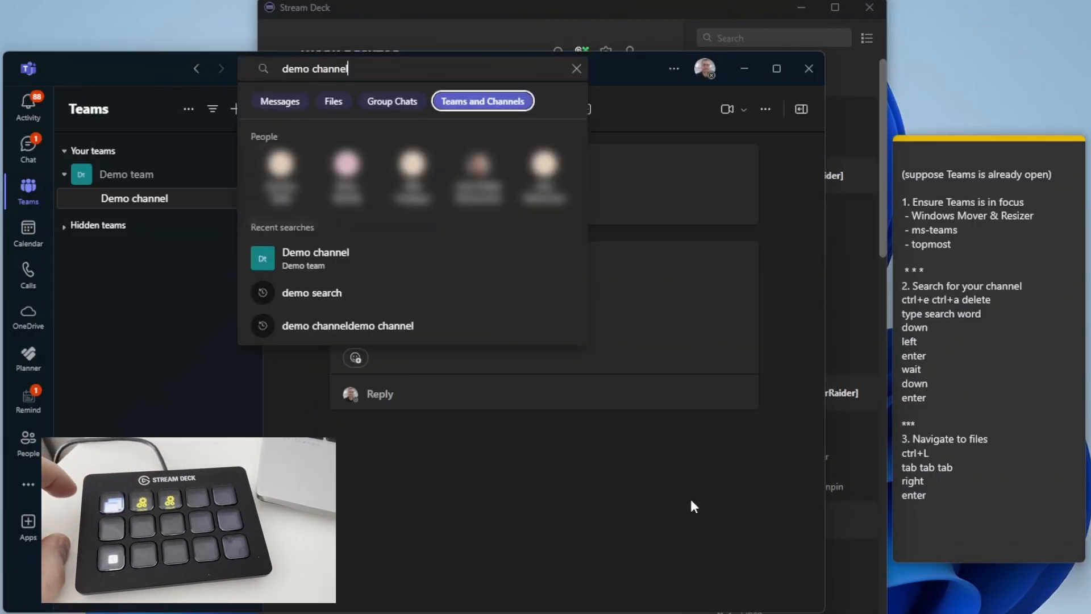
{"action": "key", "text": "Return"}
{"action": "key", "text": "Down"}
{"action": "key", "text": "Return"}
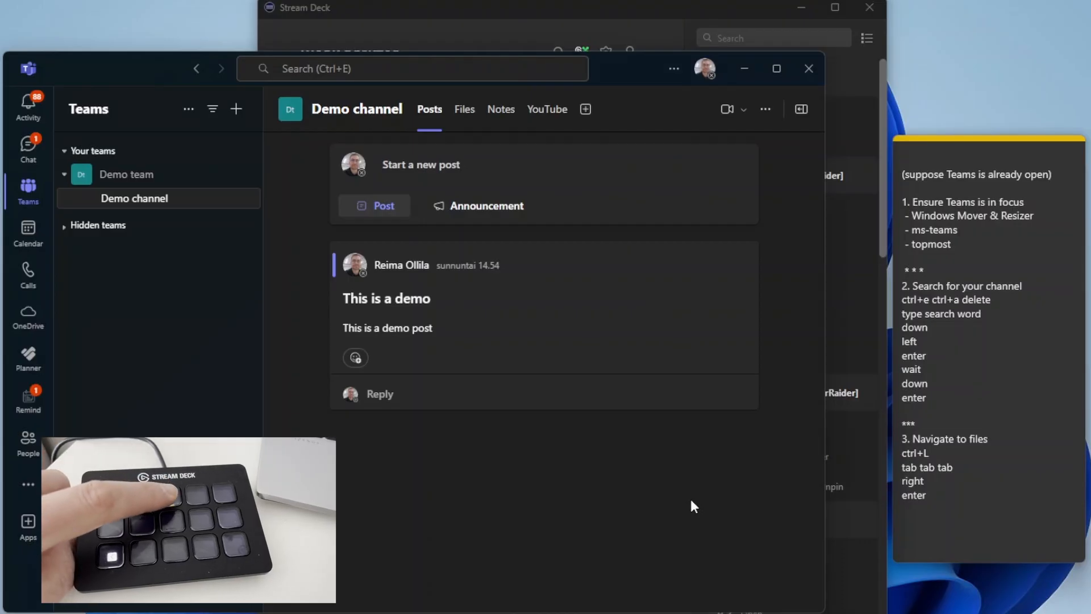
Move the keyboard focus to the Demo channel's header and open its Files section
{"action": "key", "text": "ctrl+l"}
{"action": "key", "text": "Tab"}
{"action": "key", "text": "Tab"}
{"action": "key", "text": "Tab"}
{"action": "key", "text": "Right"}
{"action": "key", "text": "Return"}
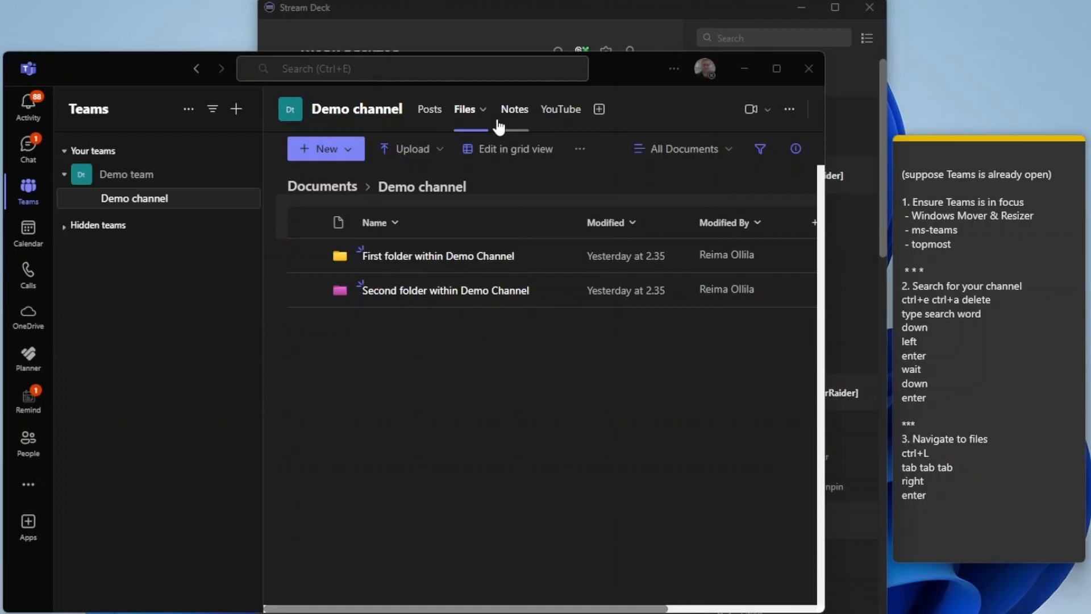
Test moving the keyboard focus to Demo channel's first tab and from there to Files
{"action": "key", "text": "Home"}
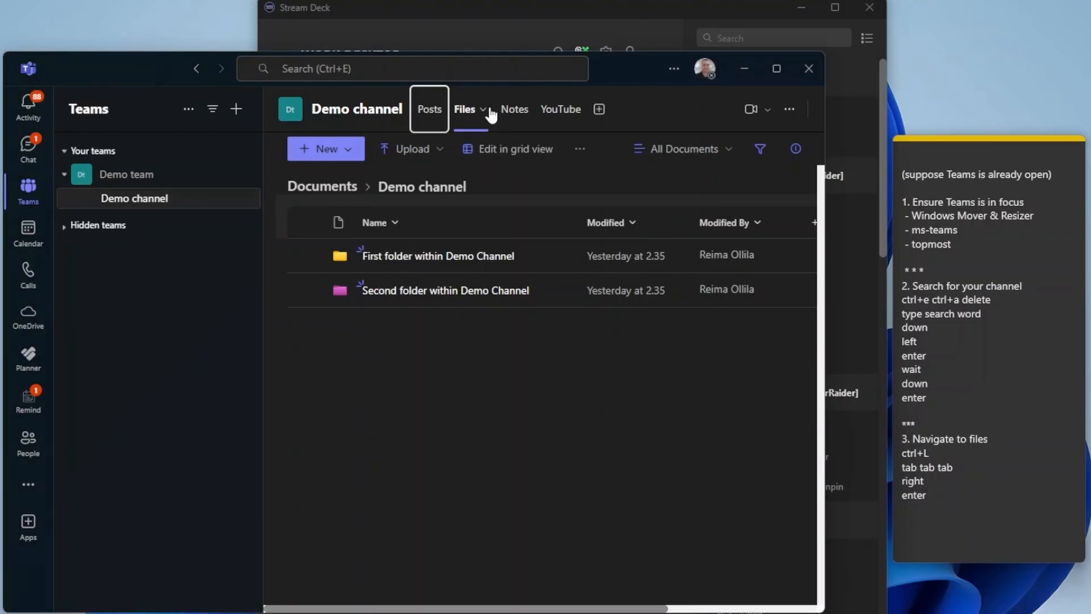
{"action": "key", "text": "Right"}
{"action": "key", "text": "Home"}
{"action": "key", "text": "Right"}
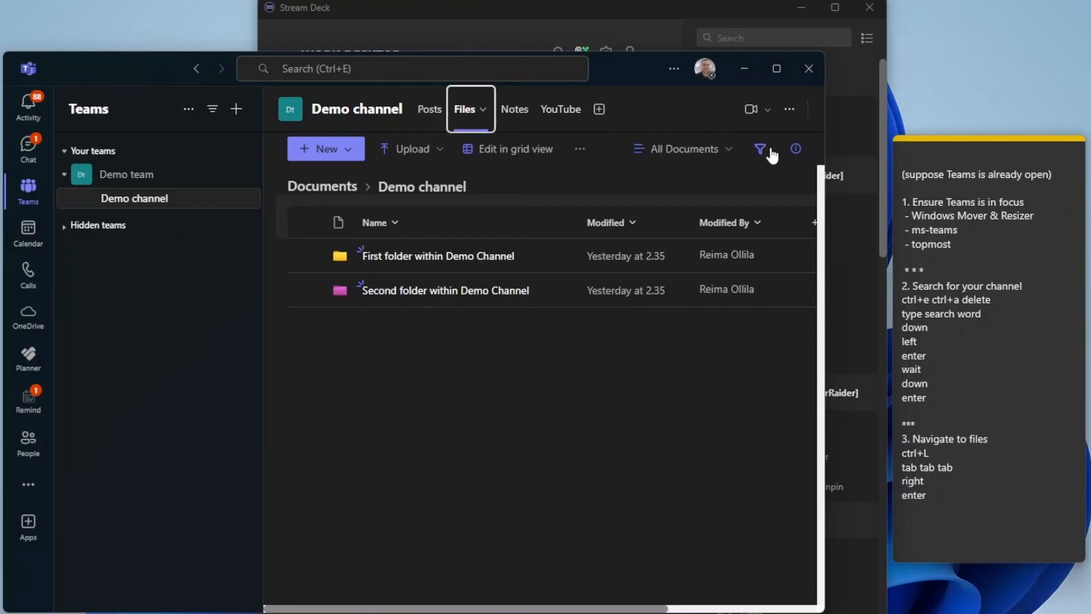
Add a "home" line between "tab tab tab" and "right" in the sticky note's Navigate to files section
{"action": "left_click", "coordinate": [970, 471]}
{"action": "key", "text": "Return"}
{"action": "type", "text": "hom"}
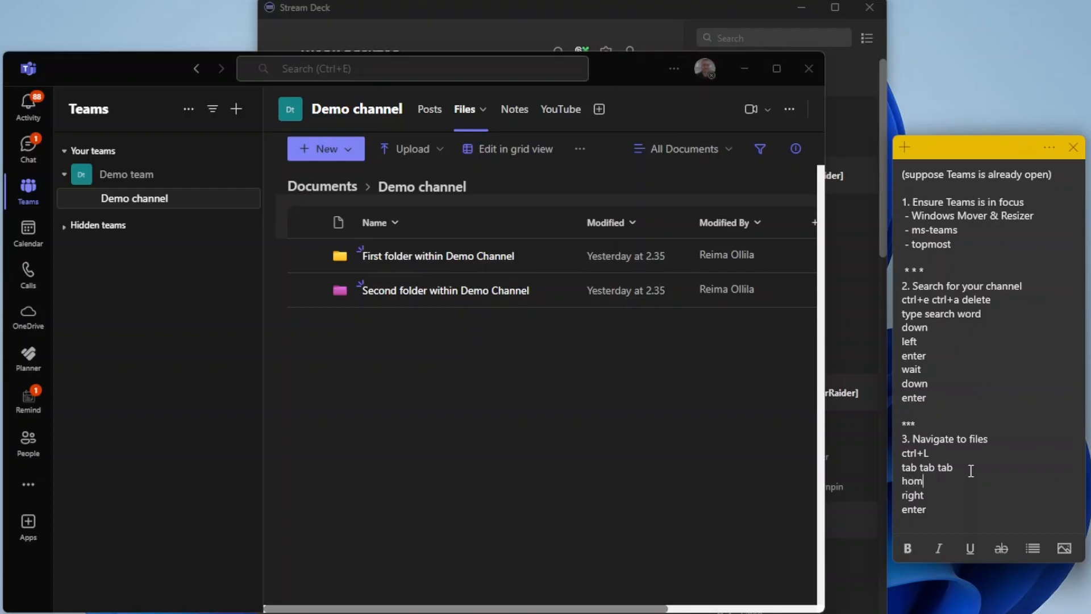
{"action": "type", "text": "e"}
In Stream Deck, insert an empty line above {{ArrowRight}} in the Navigate to Files short-press macro and capture the Home keystroke
{"action": "left_click", "coordinate": [751, 9]}
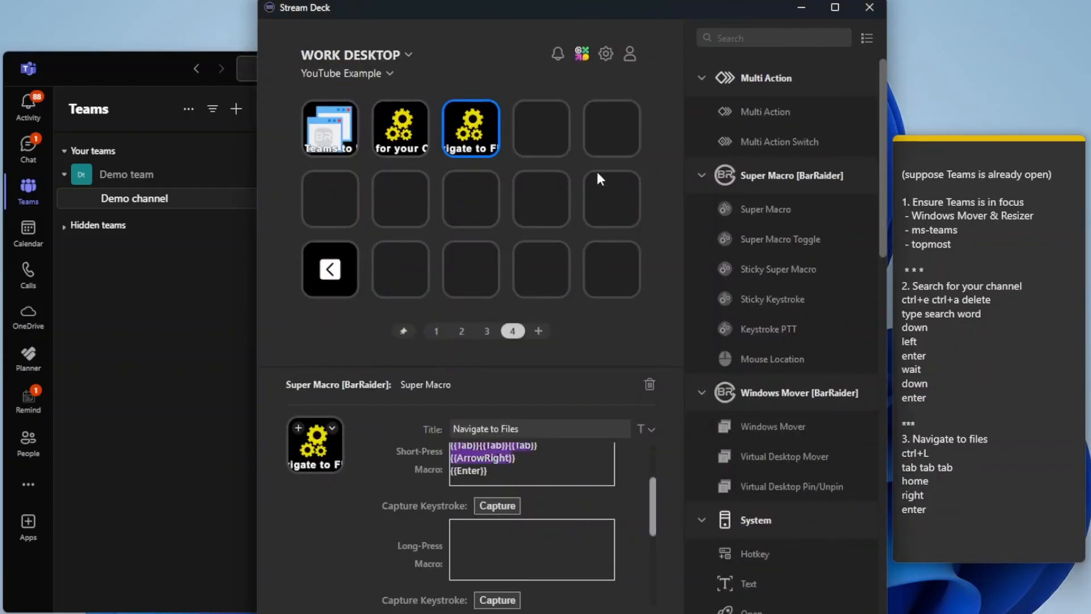
{"action": "left_click", "coordinate": [547, 447]}
{"action": "key", "text": "Return"}
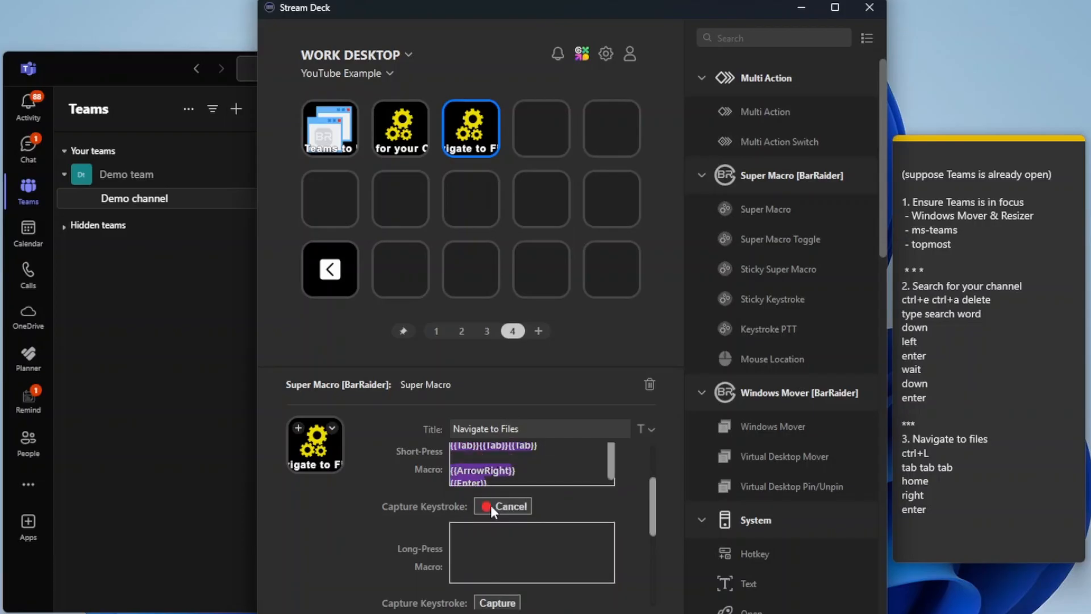
{"action": "left_click", "coordinate": [490, 505]}
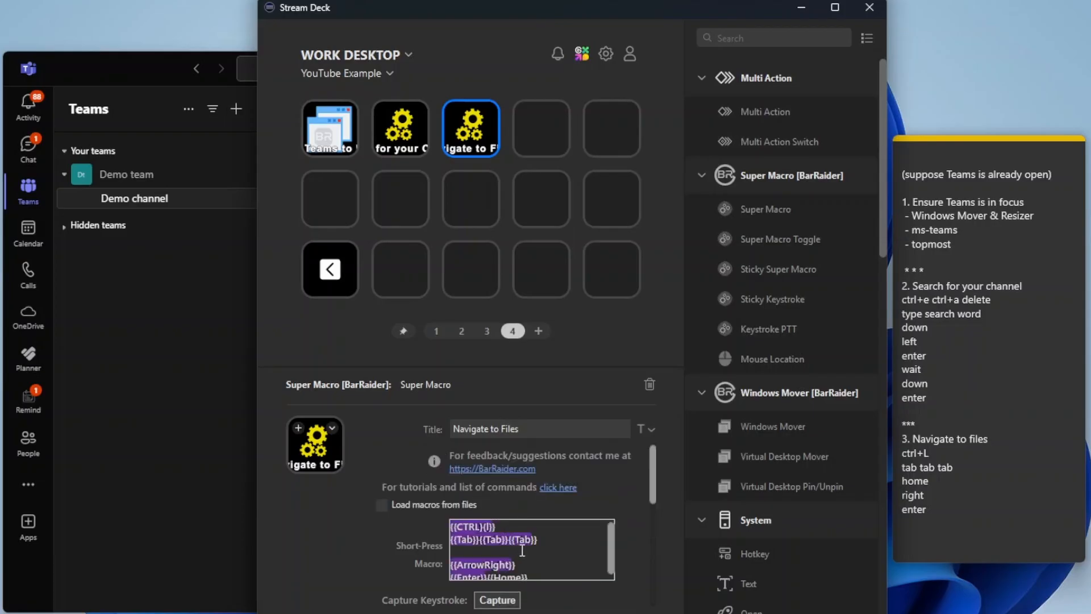
Move {{Home}} from the end of the macro to the empty line between the three Tabs and {{ArrowRight}}
{"action": "scroll", "coordinate": [556, 548], "scroll_direction": "down", "scroll_amount": 1}
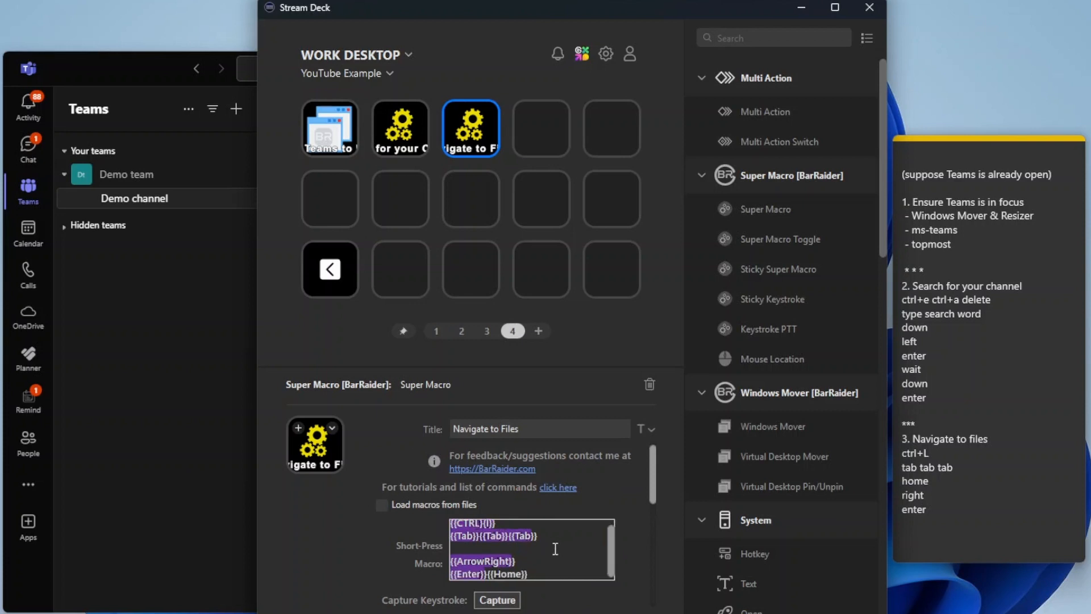
{"action": "left_click_drag", "start_coordinate": [533, 574], "coordinate": [487, 574]}
{"action": "key", "text": "ctrl+c"}
{"action": "key", "text": "BackSpace"}
{"action": "left_click", "coordinate": [476, 548]}
{"action": "key", "text": "ctrl+v"}
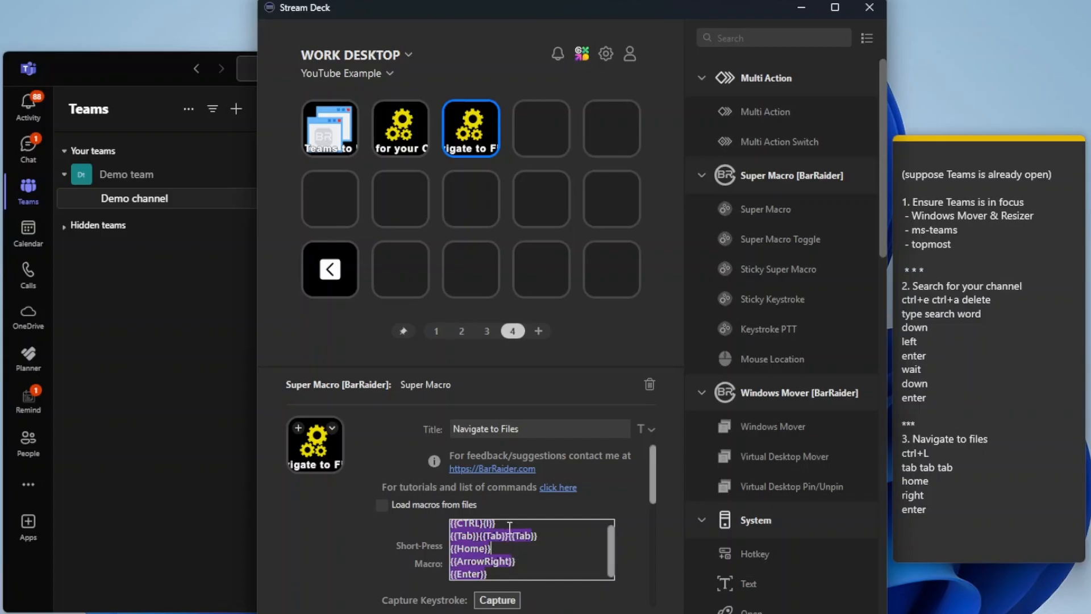
Switch to Teams, search for "demo channel" and open Demo channel
{"action": "key", "text": "alt+Tab"}
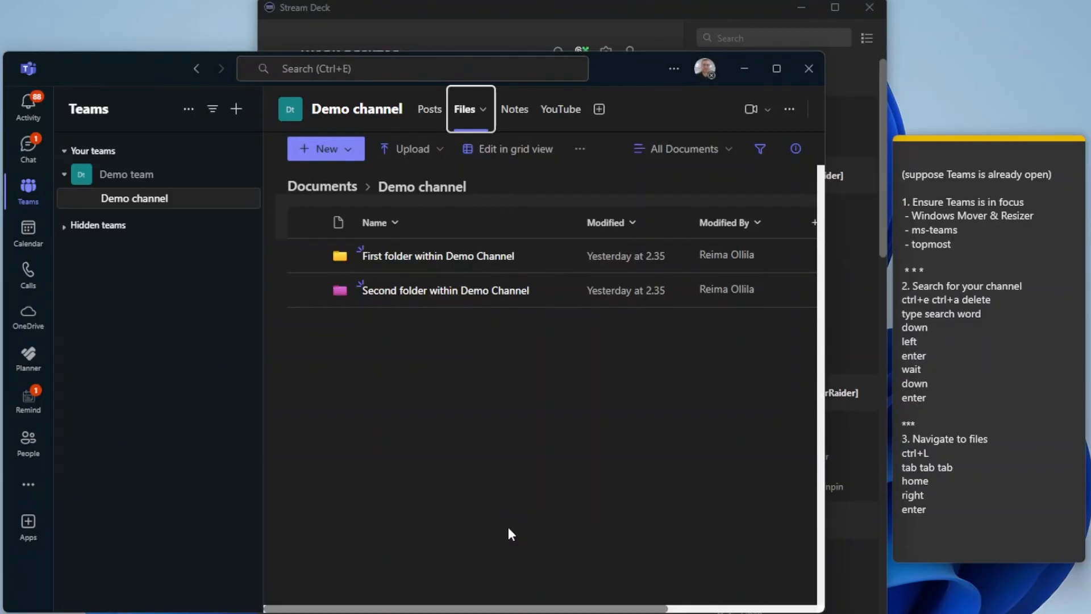
{"action": "key", "text": "ctrl+e"}
{"action": "type", "text": "demo channel"}
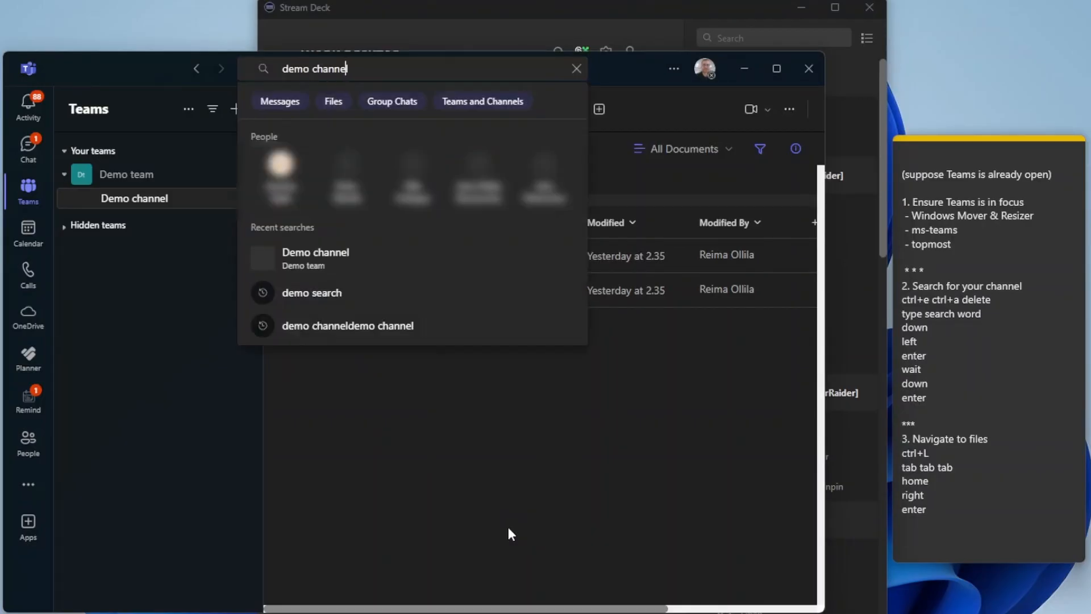
{"action": "key", "text": "Return"}
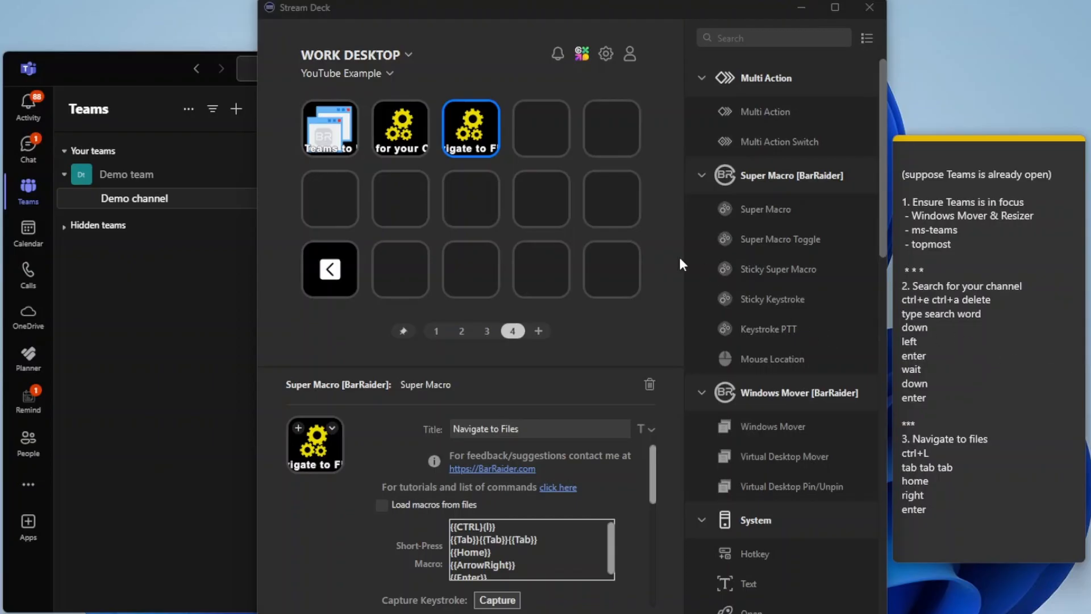
In Stream Deck, enable Delayed Keydown Mode for the Navigate to Files and Search for your Channel macros
{"action": "left_click_drag", "start_coordinate": [653, 459], "coordinate": [623, 540]}
{"action": "left_click", "coordinate": [582, 577]}
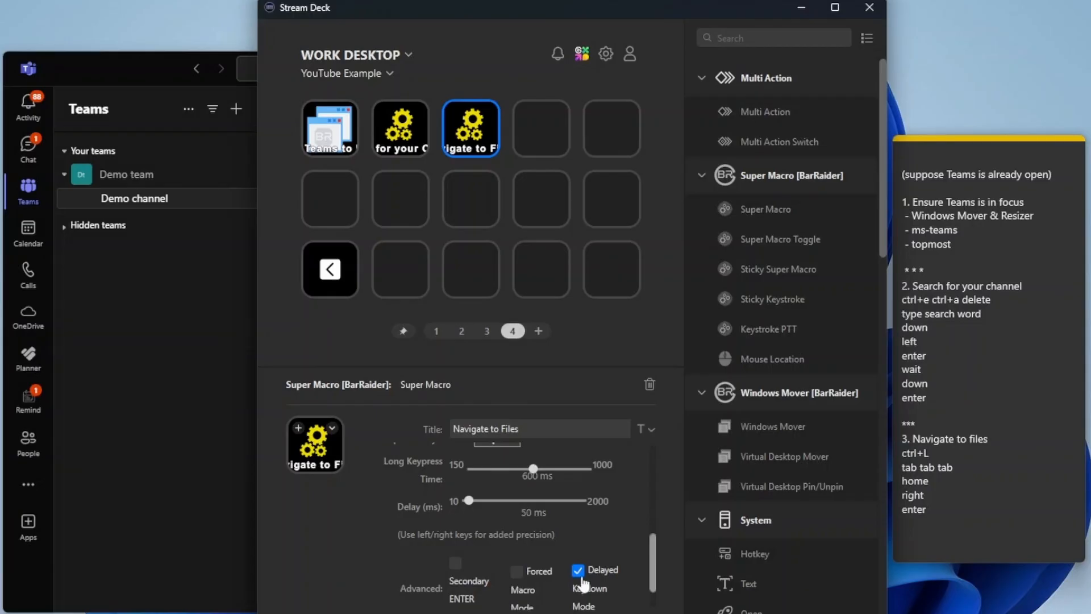
{"action": "left_click", "coordinate": [408, 130]}
{"action": "scroll", "coordinate": [655, 500], "scroll_direction": "down", "scroll_amount": 2}
{"action": "left_click_drag", "start_coordinate": [655, 497], "coordinate": [657, 576]}
{"action": "left_click", "coordinate": [580, 560]}
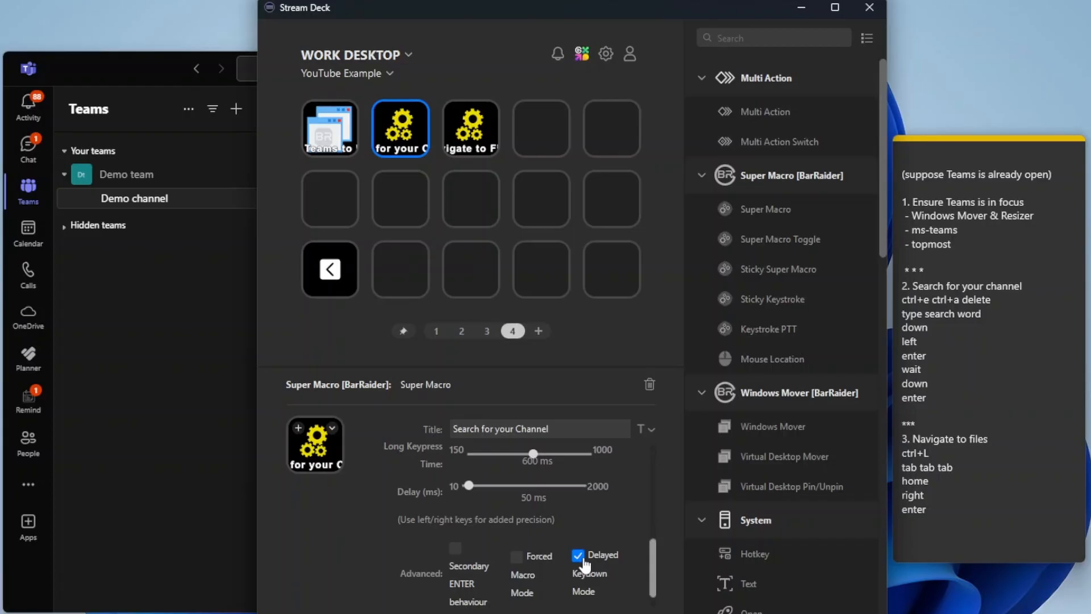
Back in Teams, clear the search box, enter "demo channel", filter to Teams and Channels, and open Demo channel
{"action": "key", "text": "alt+Tab"}
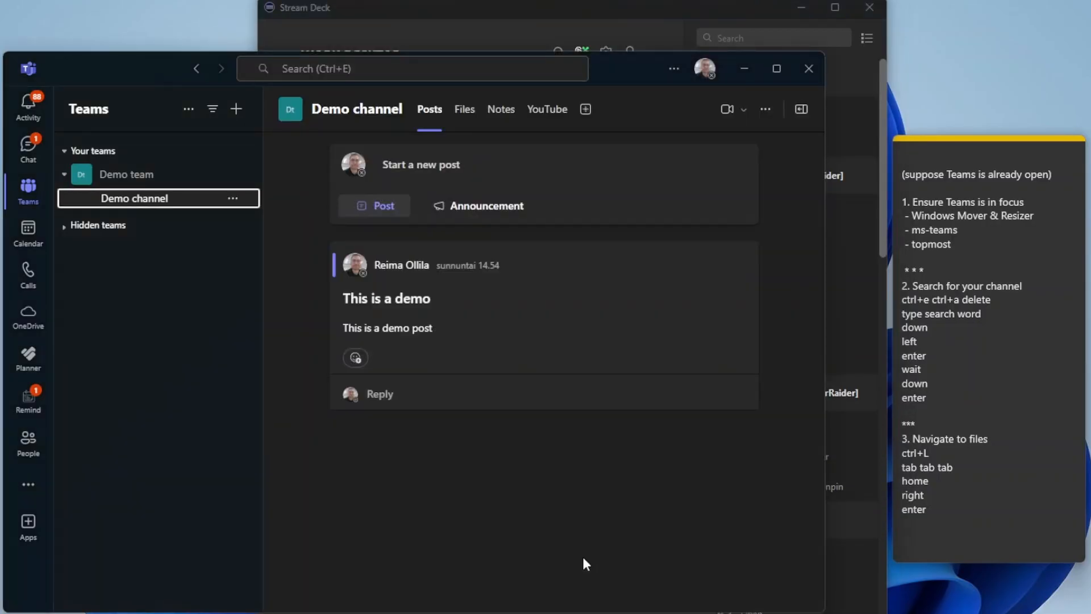
{"action": "key", "text": "ctrl+e"}
{"action": "key", "text": "ctrl+a"}
{"action": "key", "text": "Delete"}
{"action": "type", "text": "demo channel"}
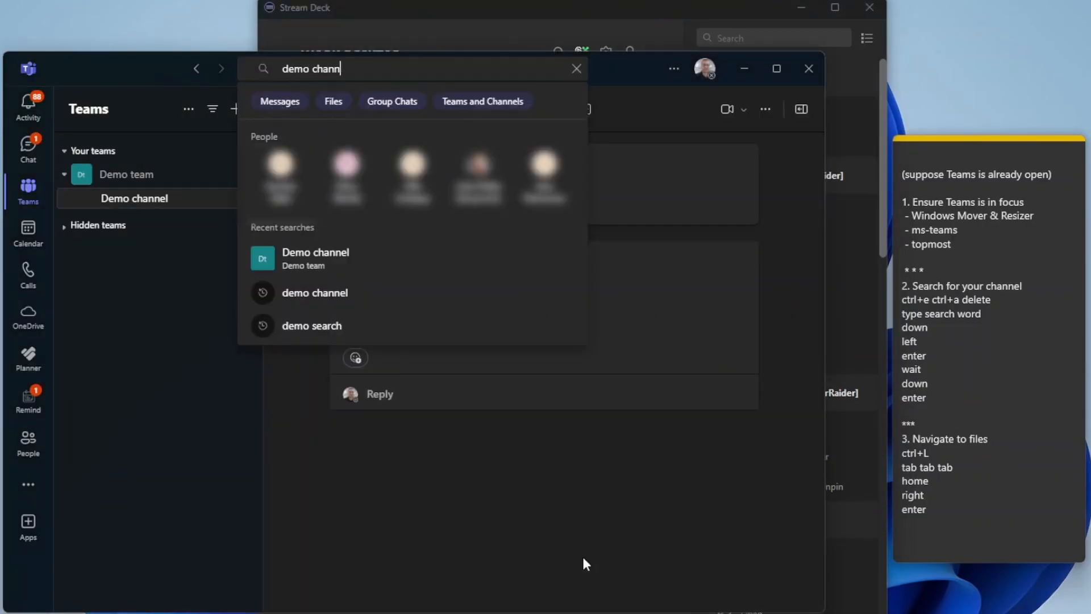
{"action": "key", "text": "Down"}
{"action": "key", "text": "Left"}
{"action": "key", "text": "Return"}
{"action": "key", "text": "Down"}
{"action": "key", "text": "Return"}
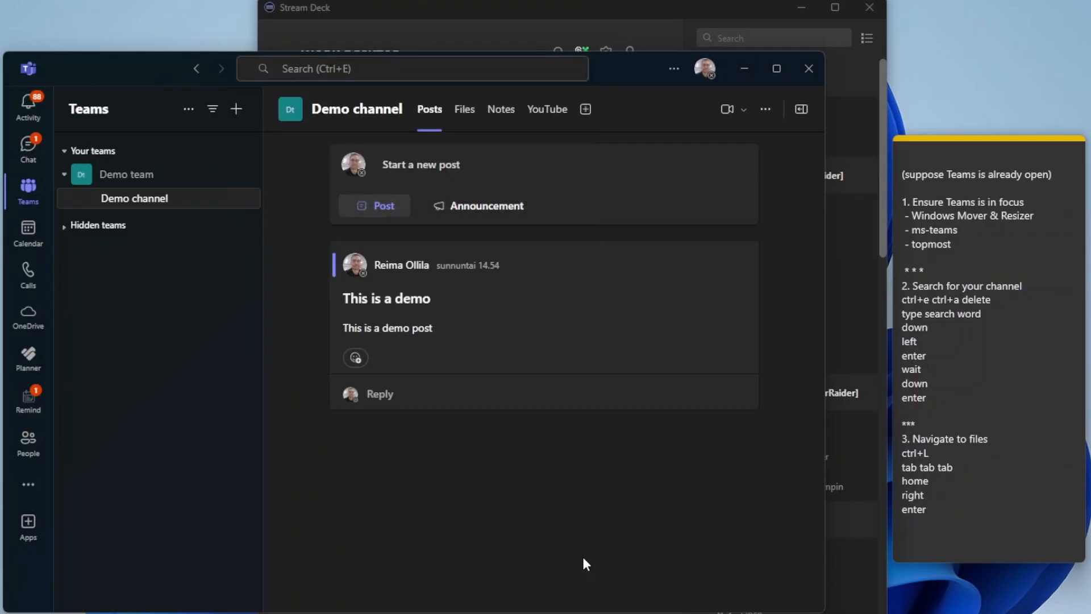
Move the keyboard focus to the channel header's first tab, go one tab over and open Files
{"action": "key", "text": "ctrl+l"}
{"action": "key", "text": "Tab"}
{"action": "key", "text": "Tab"}
{"action": "key", "text": "Tab"}
{"action": "key", "text": "Home"}
{"action": "key", "text": "Right"}
{"action": "key", "text": "Return"}
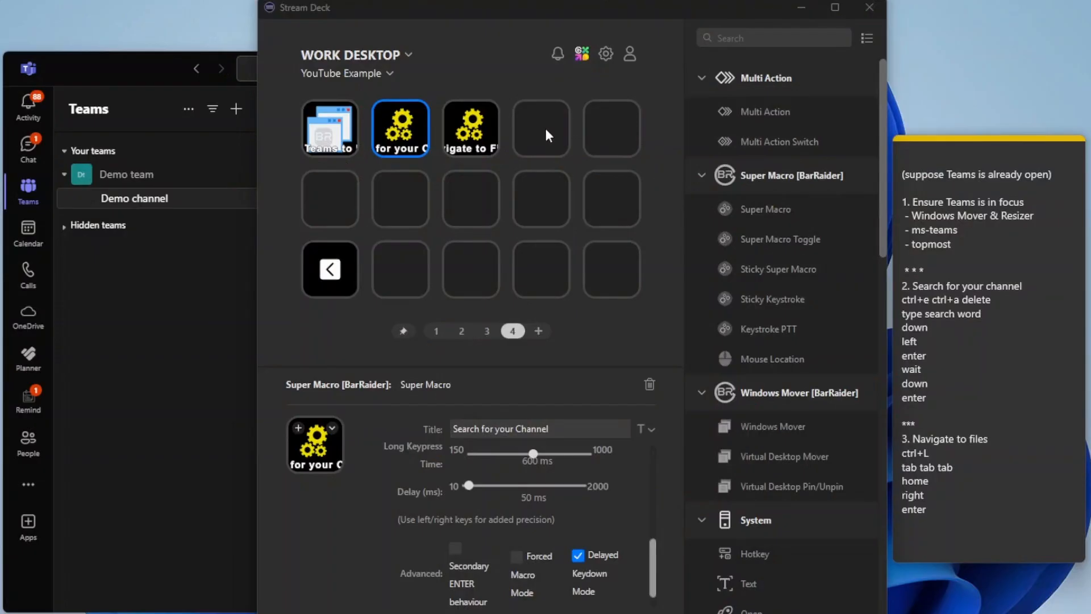
In Stream Deck, assign a Multi Action to the fourth key in the top row and return to the key overview
{"action": "left_click", "coordinate": [544, 125]}
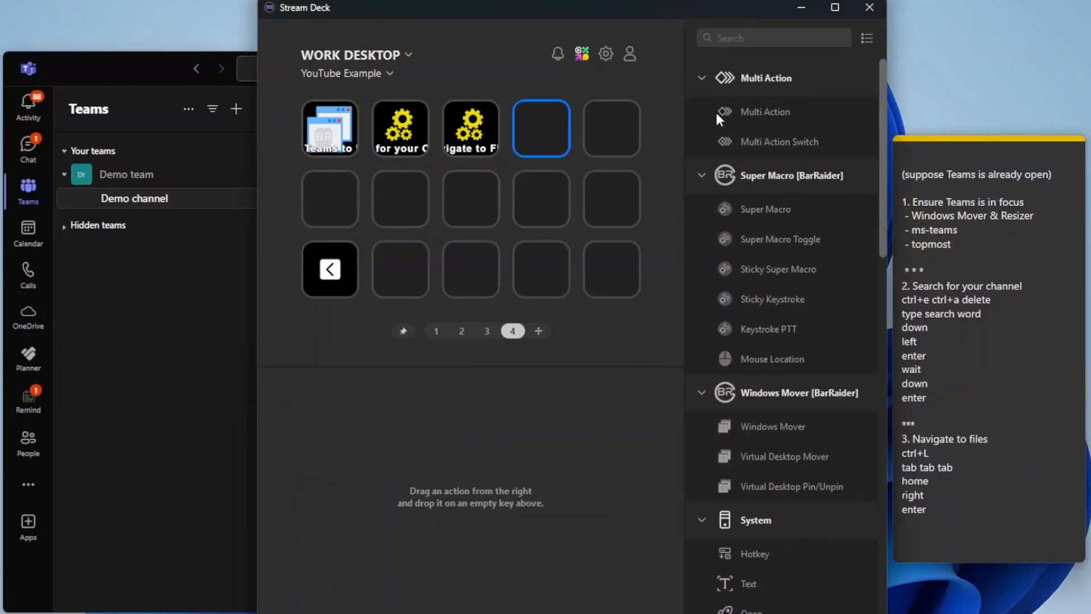
{"action": "left_click_drag", "start_coordinate": [748, 112], "coordinate": [556, 121]}
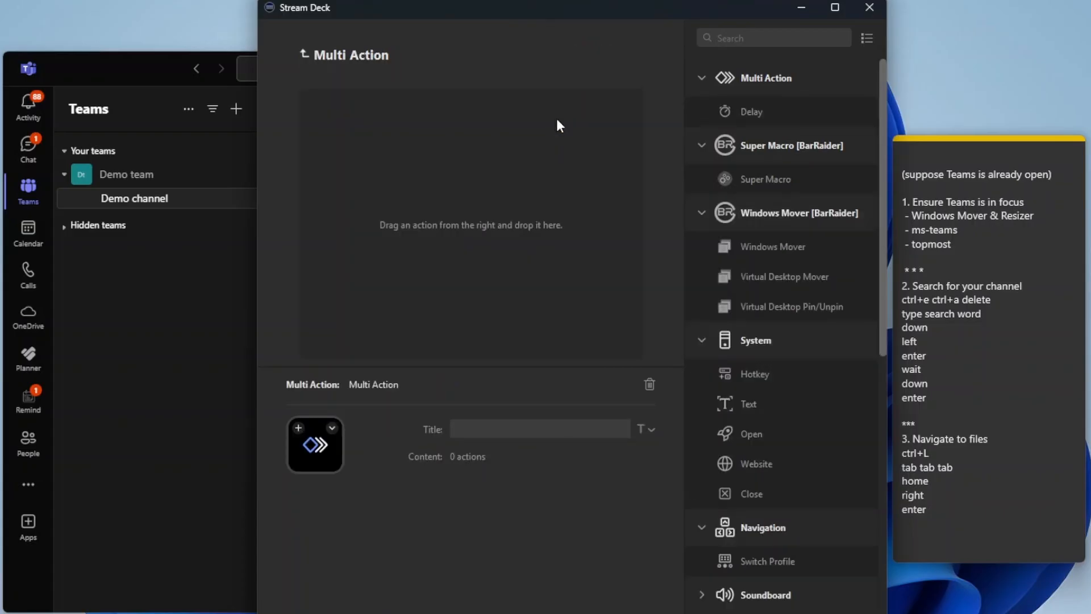
{"action": "left_click", "coordinate": [306, 51]}
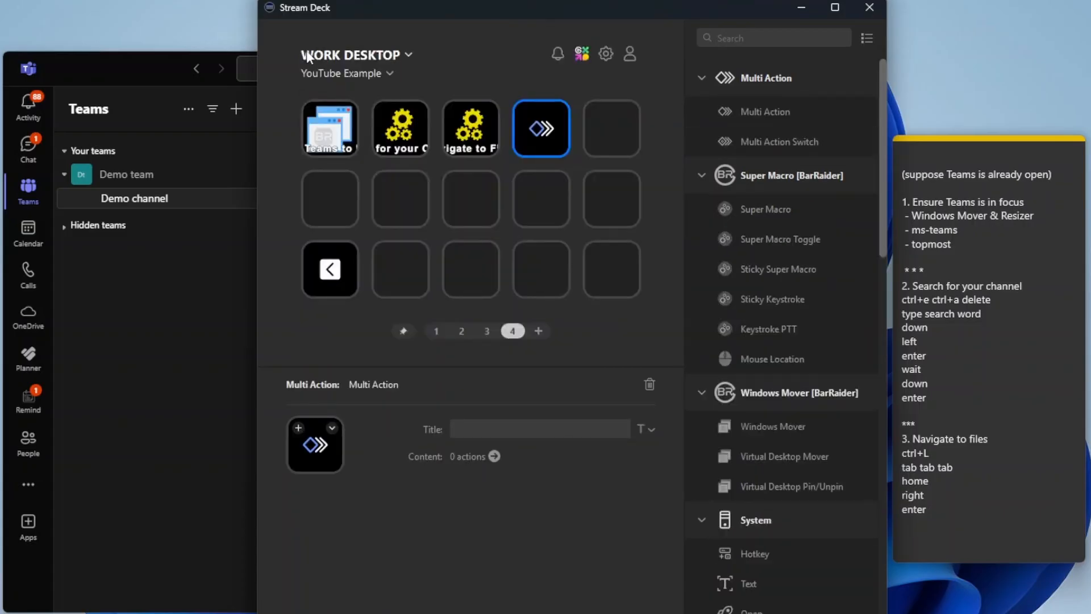
Copy the Bring Teams to Focus action into the Multi Action and add a 1000 ms delay after it
{"action": "right_click", "coordinate": [326, 124]}
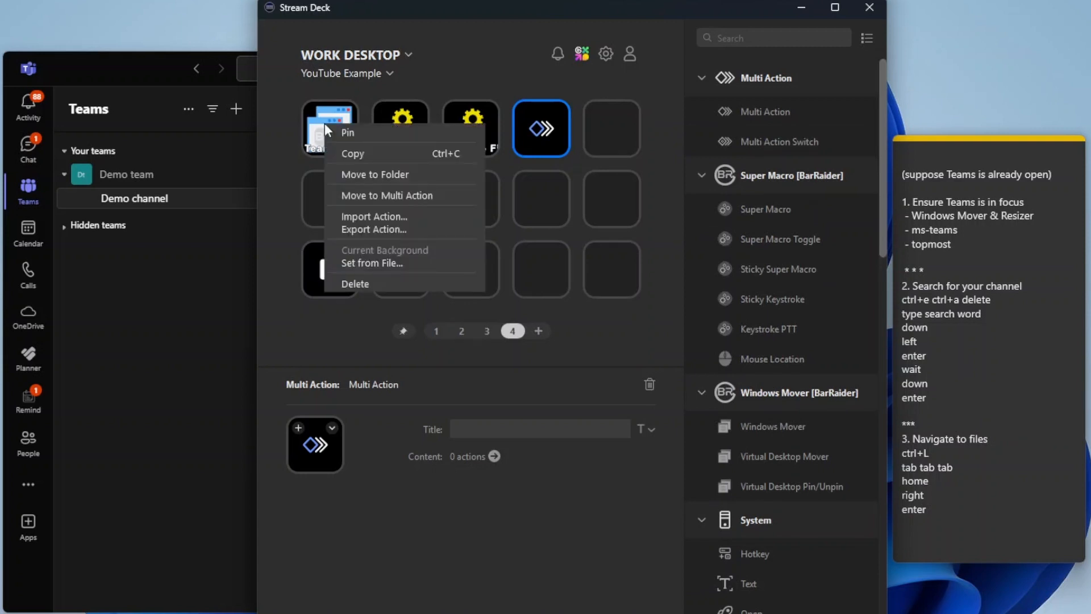
{"action": "left_click", "coordinate": [340, 155]}
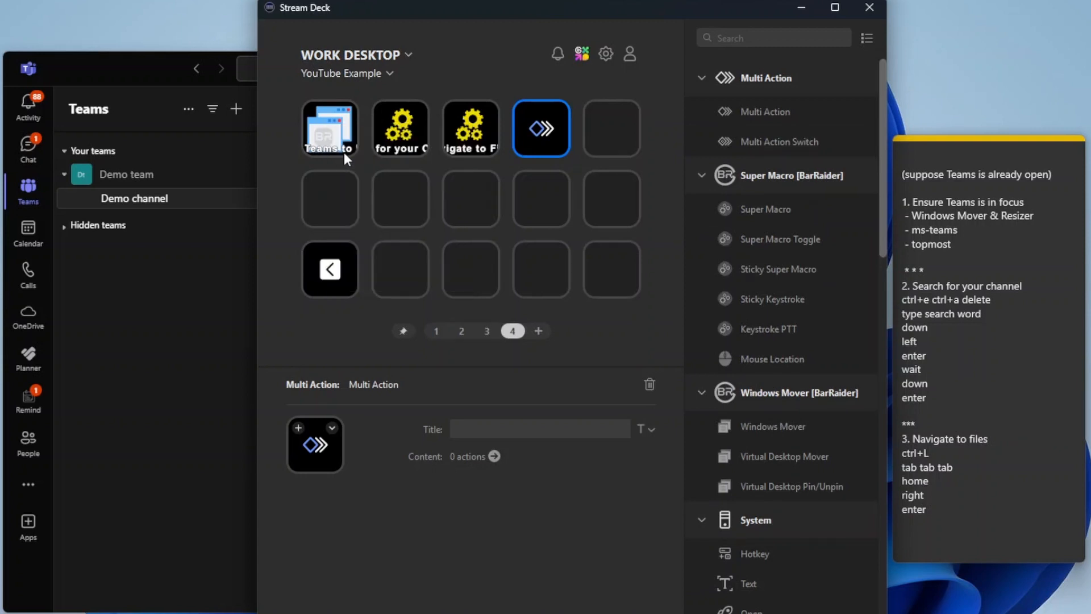
{"action": "double_click", "coordinate": [519, 131]}
{"action": "right_click", "coordinate": [515, 132]}
{"action": "left_click", "coordinate": [534, 154]}
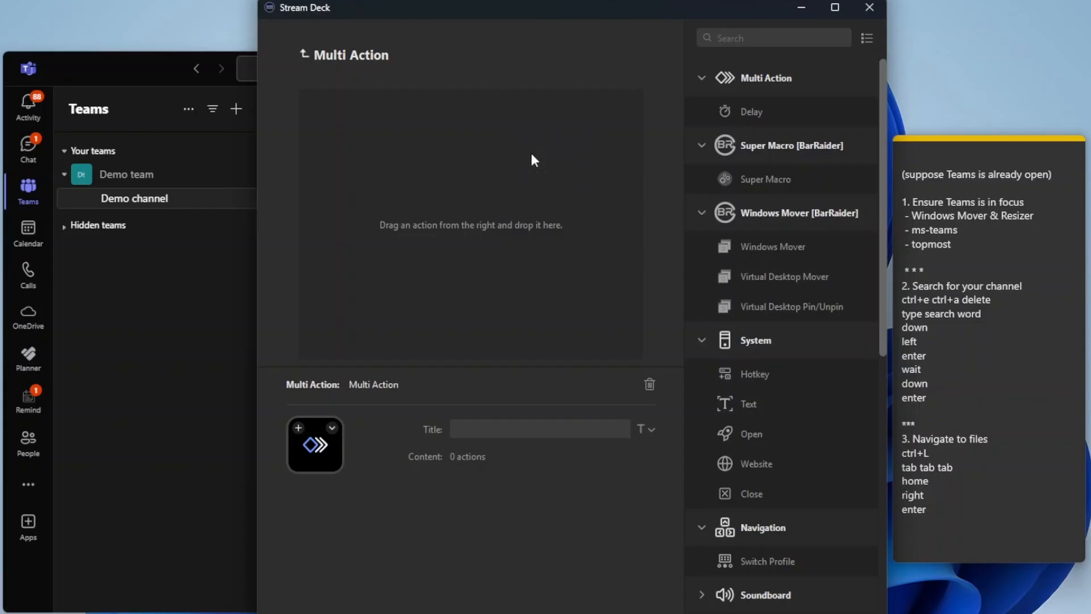
{"action": "left_click_drag", "start_coordinate": [742, 111], "coordinate": [571, 133]}
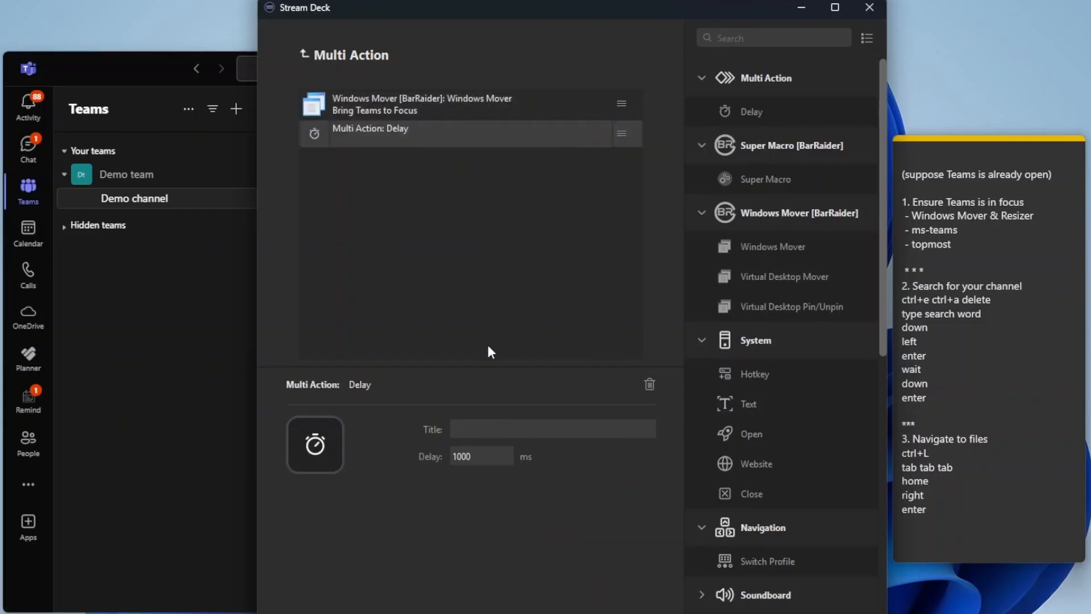
Copy the Search for your Channel macro into the Multi Action and follow it with a 5000 ms delay
{"action": "left_click", "coordinate": [341, 54]}
{"action": "left_click", "coordinate": [399, 125]}
{"action": "right_click", "coordinate": [397, 117]}
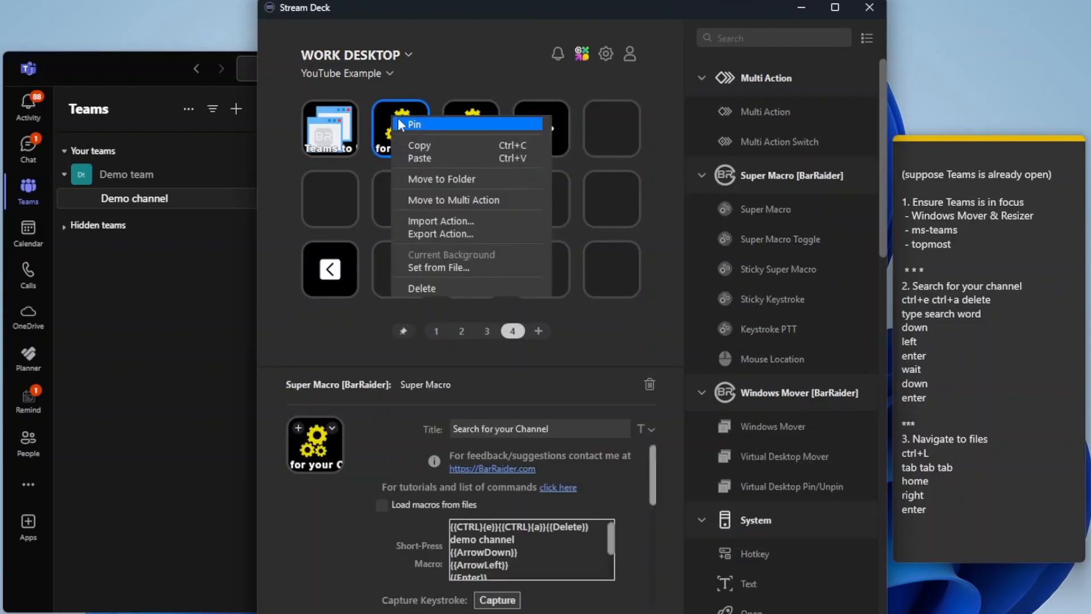
{"action": "left_click", "coordinate": [410, 143]}
{"action": "double_click", "coordinate": [529, 128]}
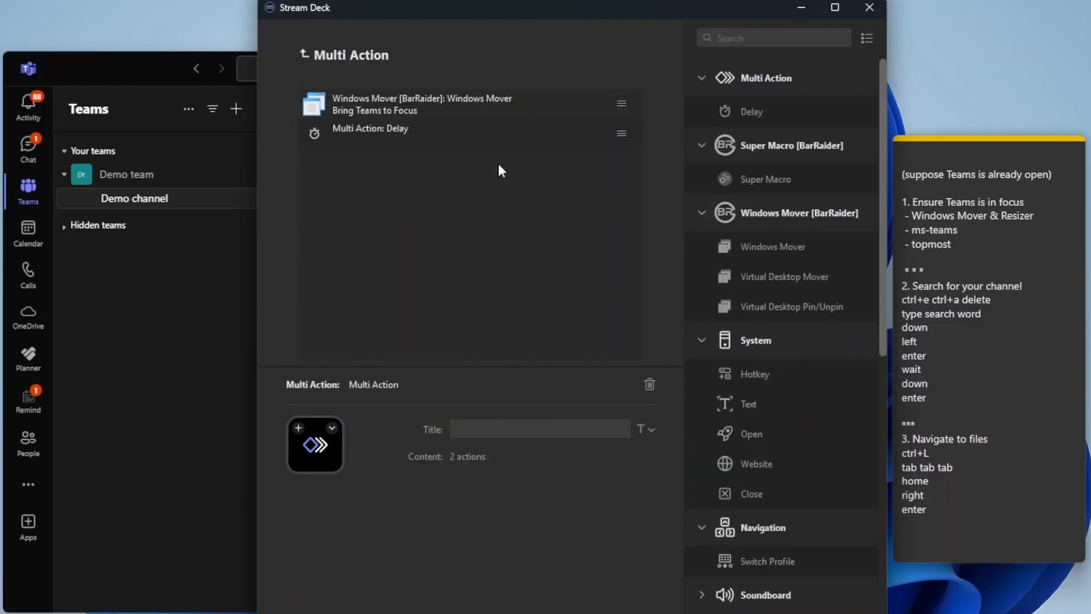
{"action": "right_click", "coordinate": [498, 164]}
{"action": "left_click", "coordinate": [513, 179]}
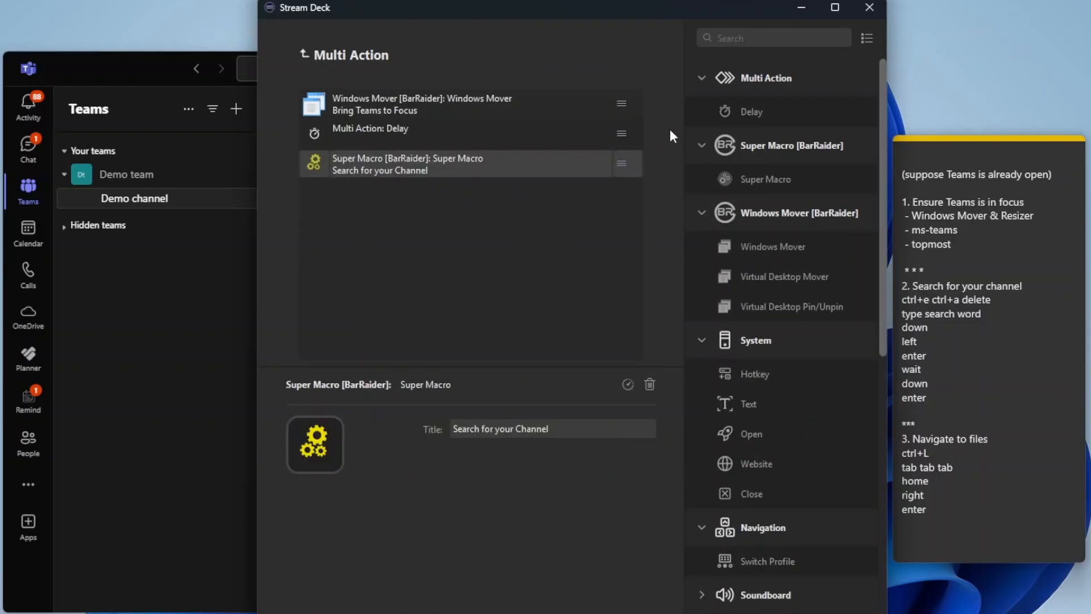
{"action": "left_click_drag", "start_coordinate": [738, 110], "coordinate": [553, 192]}
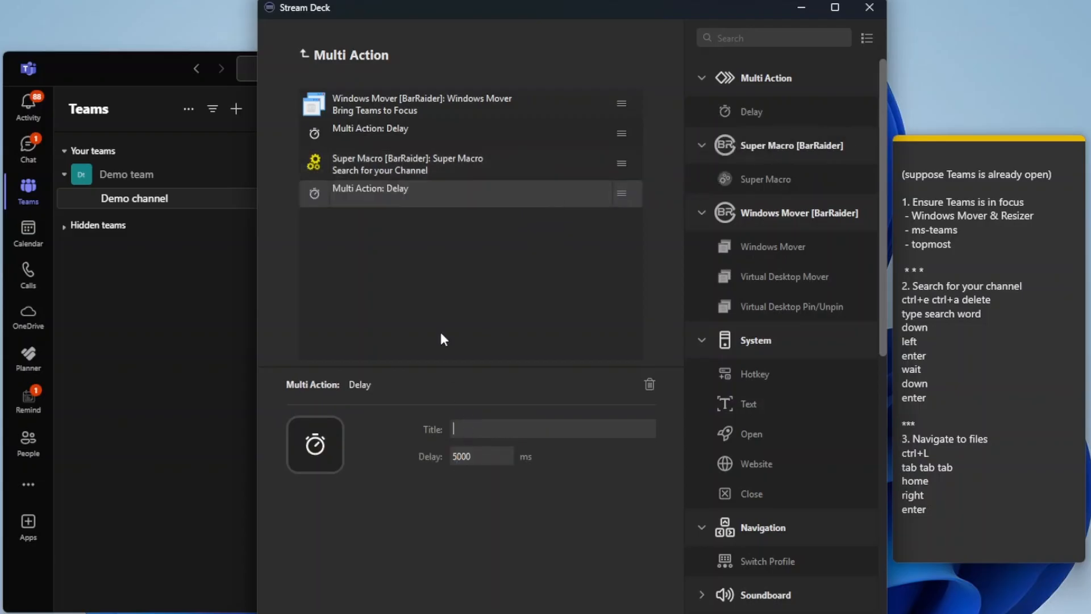
Copy the Navigate to Files macro and paste it as the last action of the Multi Action
{"action": "left_click", "coordinate": [305, 55]}
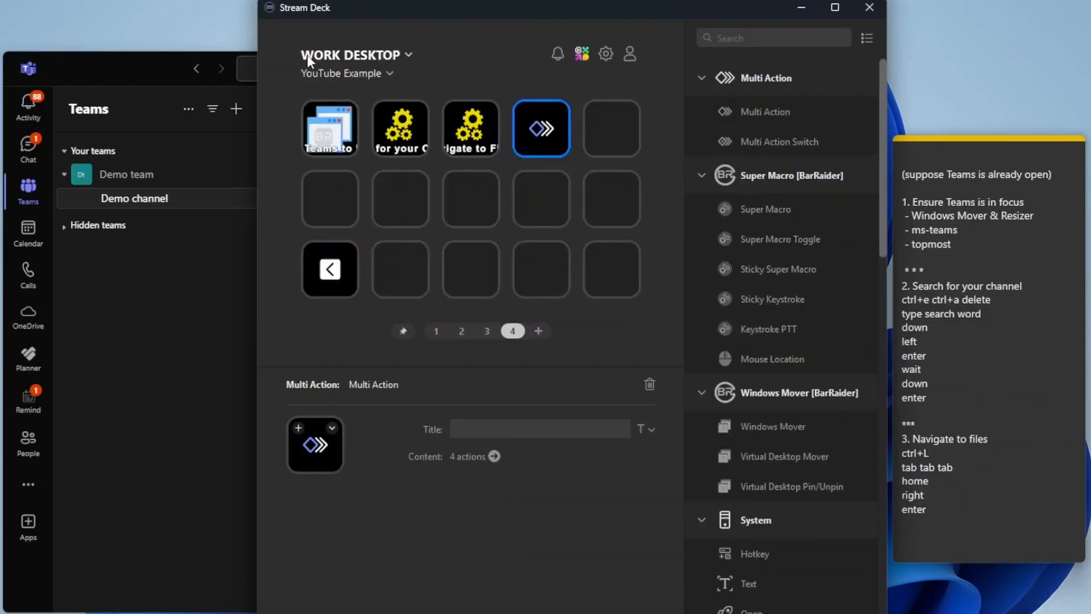
{"action": "left_click", "coordinate": [464, 126]}
{"action": "right_click", "coordinate": [464, 125]}
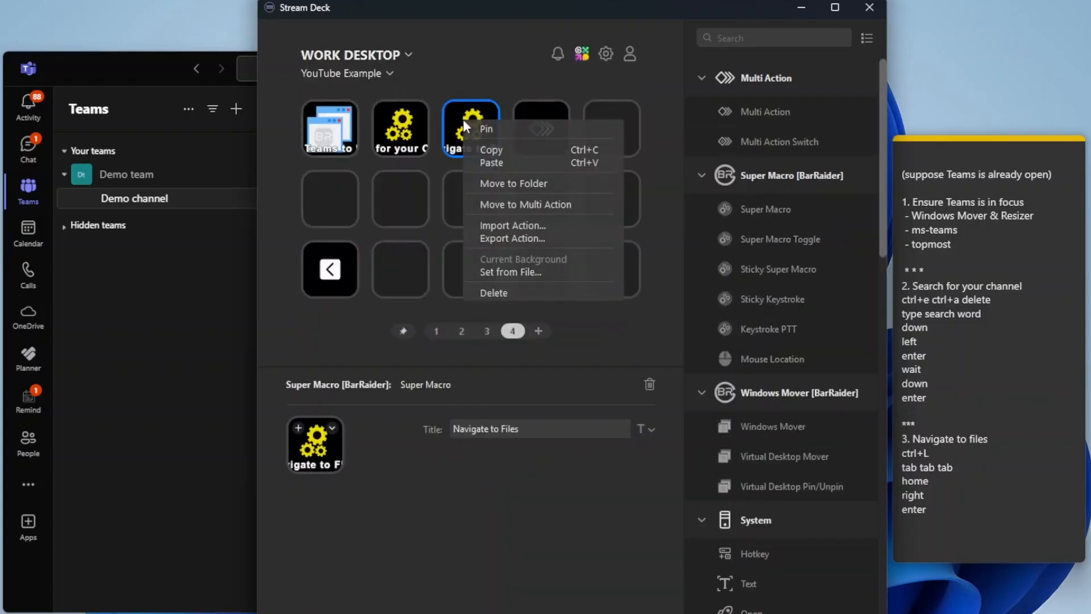
{"action": "left_click", "coordinate": [490, 149]}
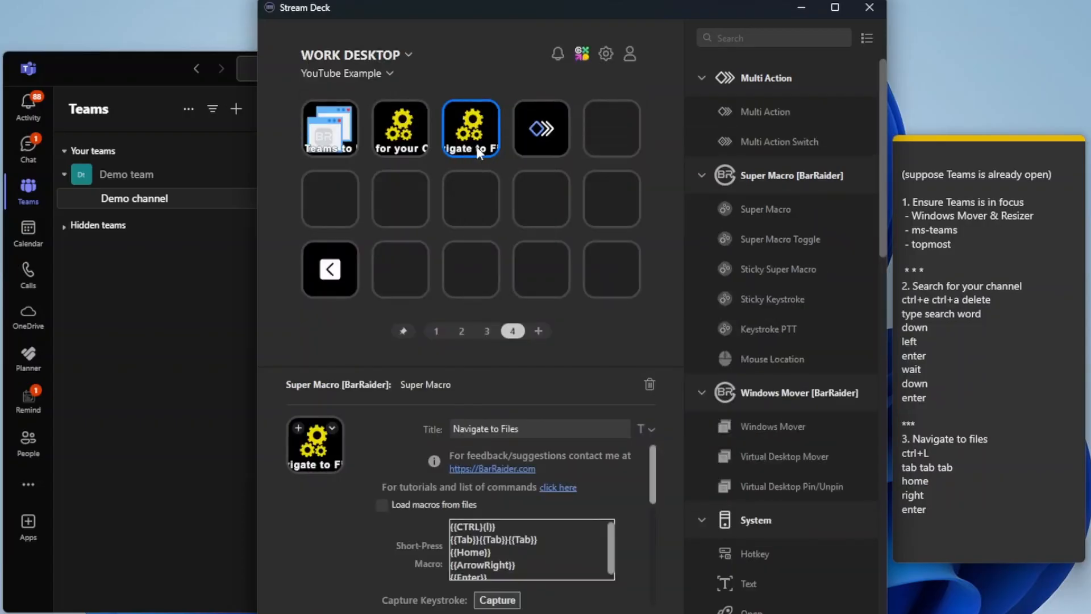
{"action": "double_click", "coordinate": [537, 124]}
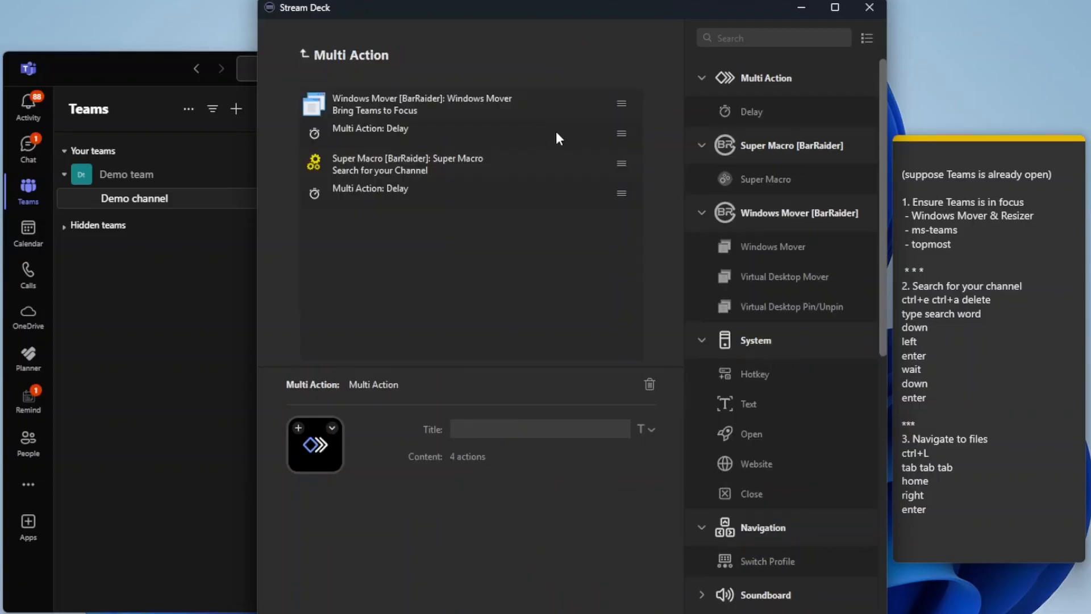
{"action": "right_click", "coordinate": [481, 227]}
{"action": "left_click", "coordinate": [509, 249]}
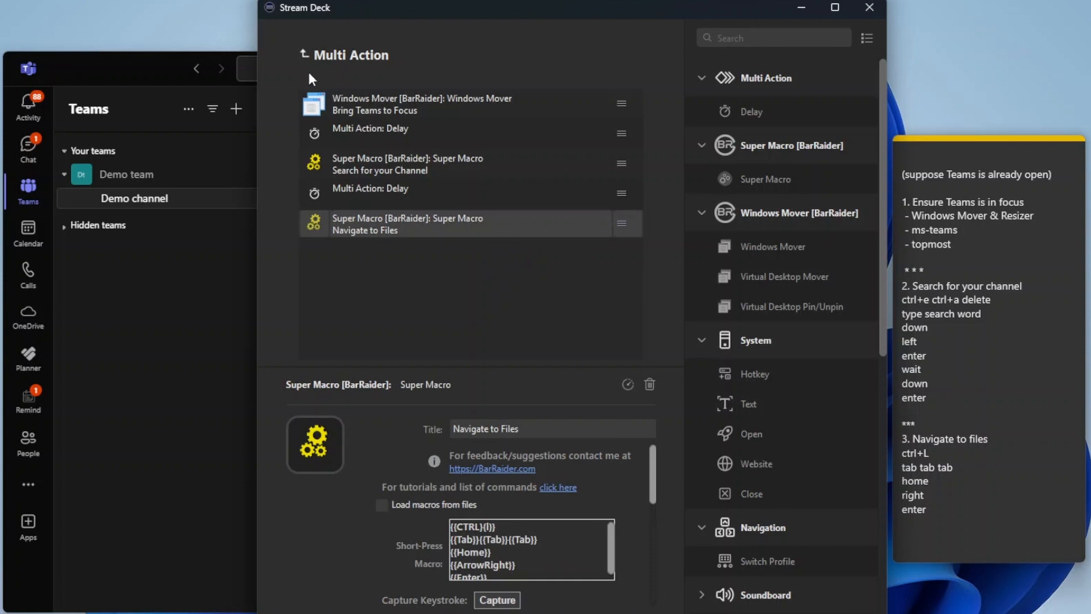
Return to the key overview and title the Multi Action key "GO"
{"action": "left_click", "coordinate": [303, 55]}
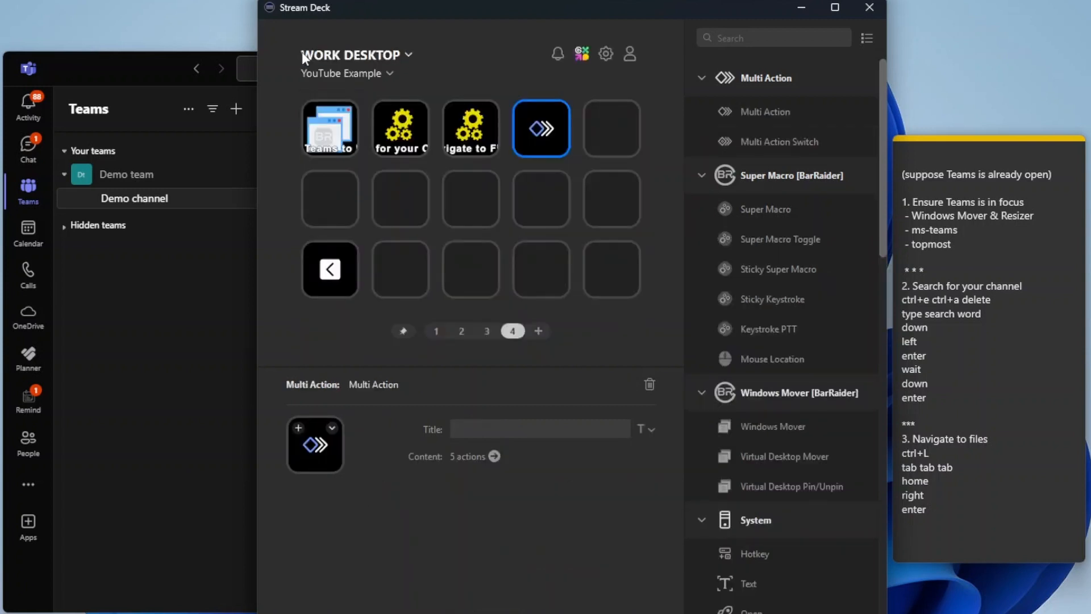
{"action": "left_click", "coordinate": [489, 429]}
{"action": "type", "text": "GO "}
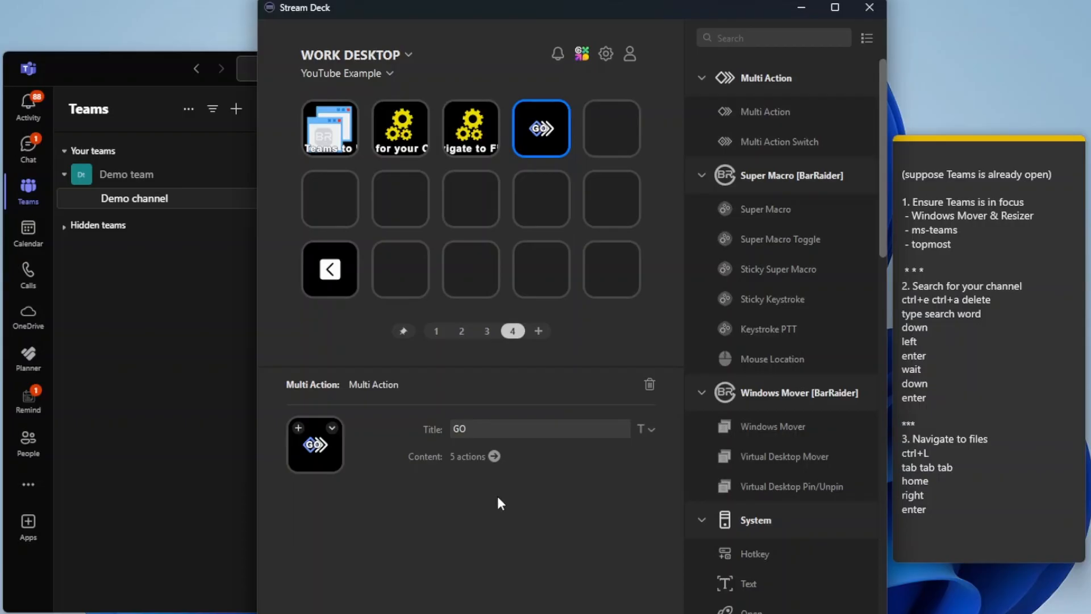
Complete the Multi Action key's title as "GO TO", "CHANNEL", "FILES" on three lines and assign the bright green Color Matrix Areas icon
{"action": "type", "text": "TO"}
{"action": "key", "text": "Return"}
{"action": "type", "text": "CHANNEL"}
{"action": "key", "text": "Return"}
{"action": "type", "text": "FILES"}
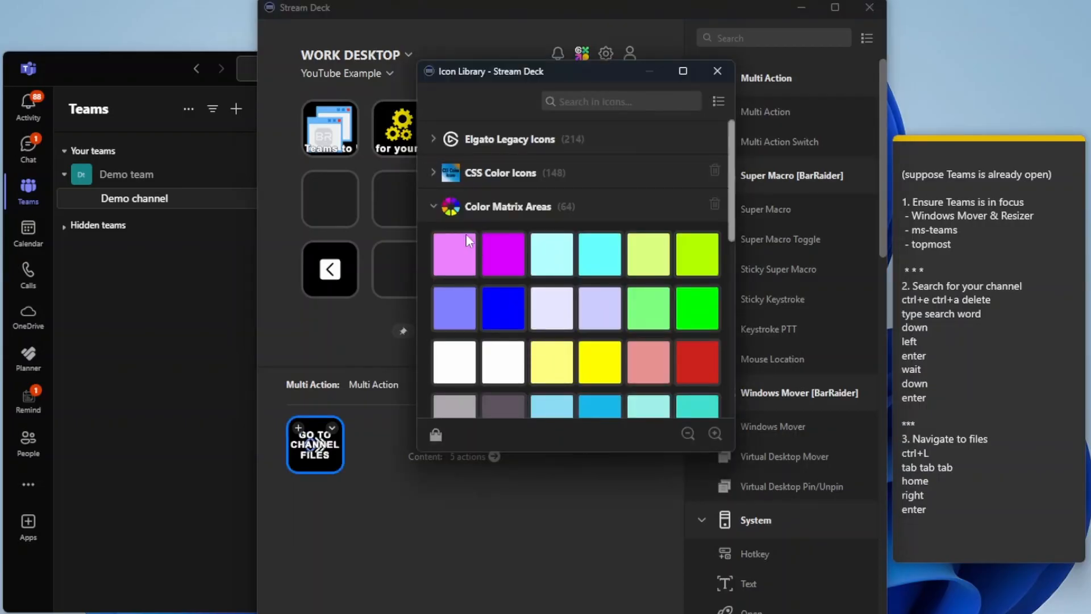
{"action": "left_click", "coordinate": [706, 316]}
{"action": "left_click", "coordinate": [718, 71]}
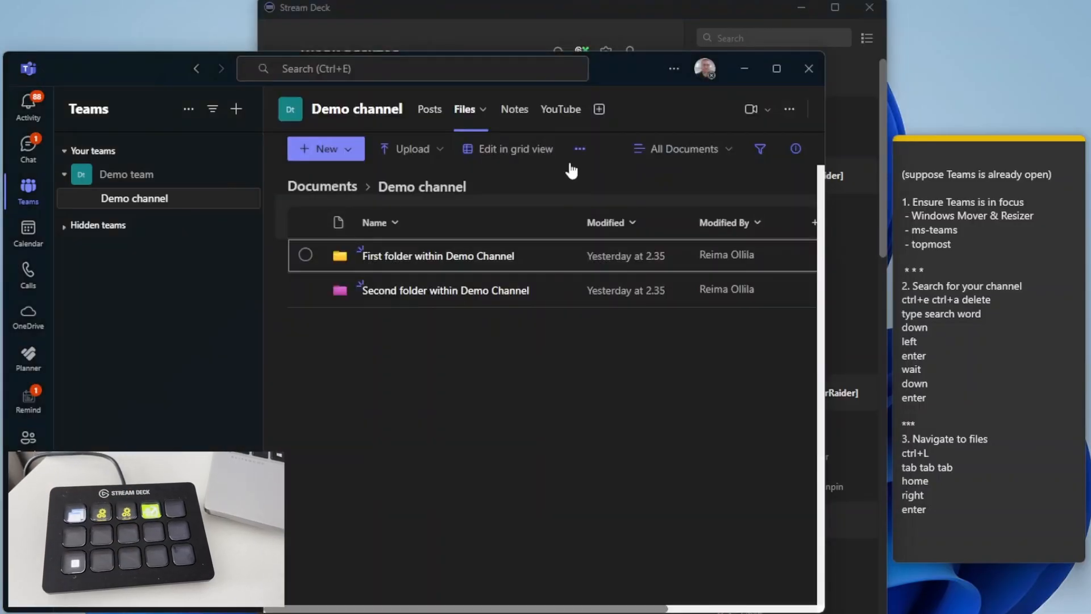
In Teams, search for "demo channel" and open the matching channel from the results
{"action": "key", "text": "ctrl+e"}
{"action": "type", "text": "demo channel"}
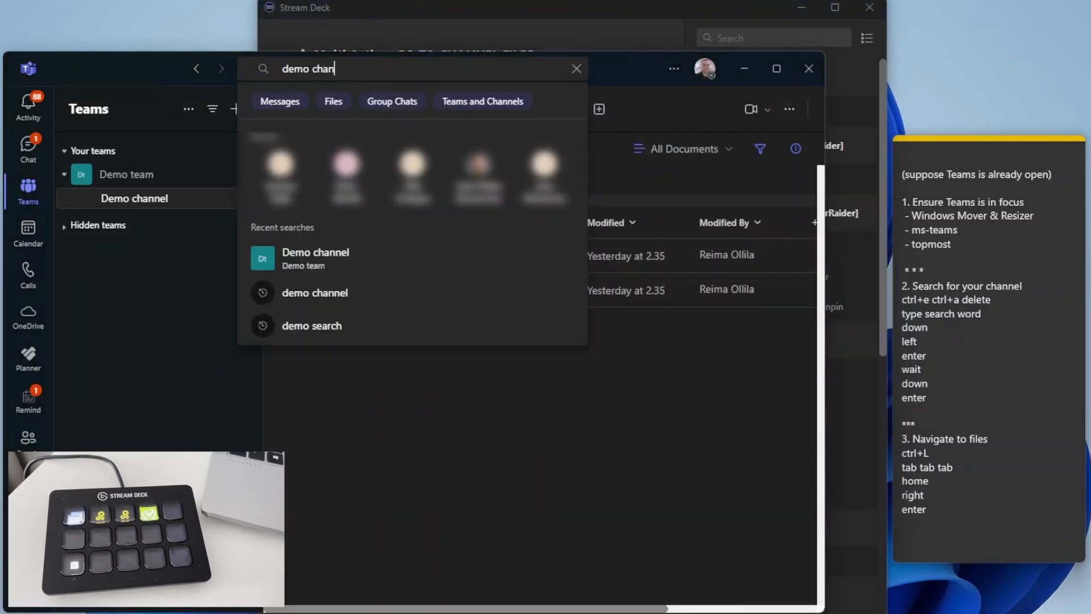
{"action": "key", "text": "Down"}
{"action": "key", "text": "Left"}
{"action": "key", "text": "Return"}
{"action": "key", "text": "Down"}
{"action": "key", "text": "Return"}
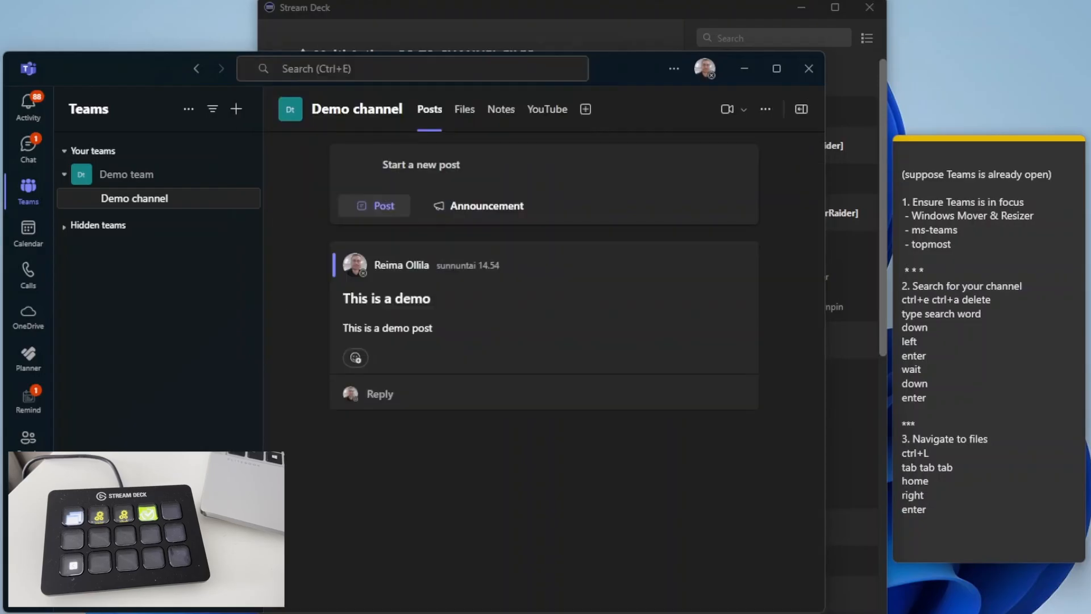
Move the focus to the Demo channel's tab row and open its Files tab
{"action": "key", "text": "ctrl+l"}
{"action": "key", "text": "Tab"}
{"action": "key", "text": "Tab"}
{"action": "key", "text": "Tab"}
{"action": "key", "text": "Home"}
{"action": "key", "text": "Right"}
{"action": "key", "text": "Return"}
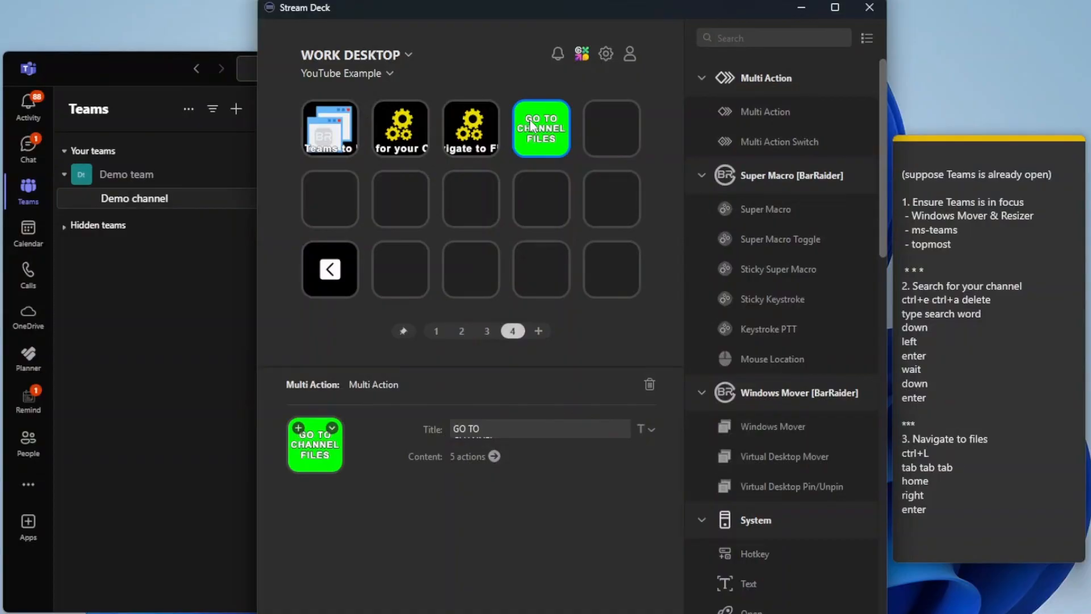
In Stream Deck, copy the GO TO CHANNEL FILES key and paste it into the empty slot beside OPEN DEMO FOLDER on page 3
{"action": "right_click", "coordinate": [530, 122]}
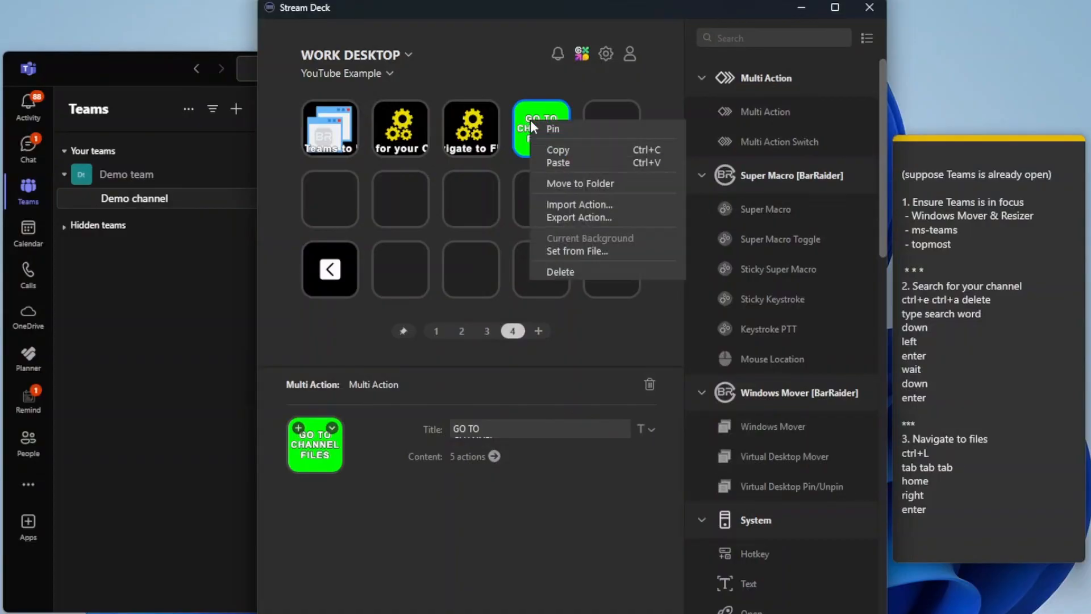
{"action": "left_click", "coordinate": [542, 146]}
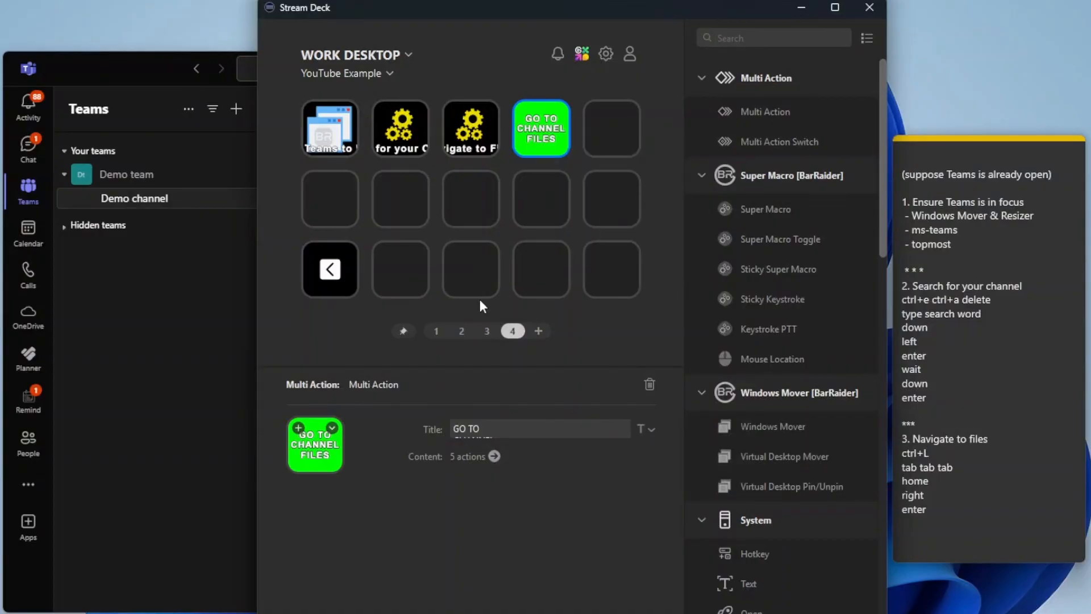
{"action": "left_click", "coordinate": [487, 331]}
{"action": "right_click", "coordinate": [529, 282]}
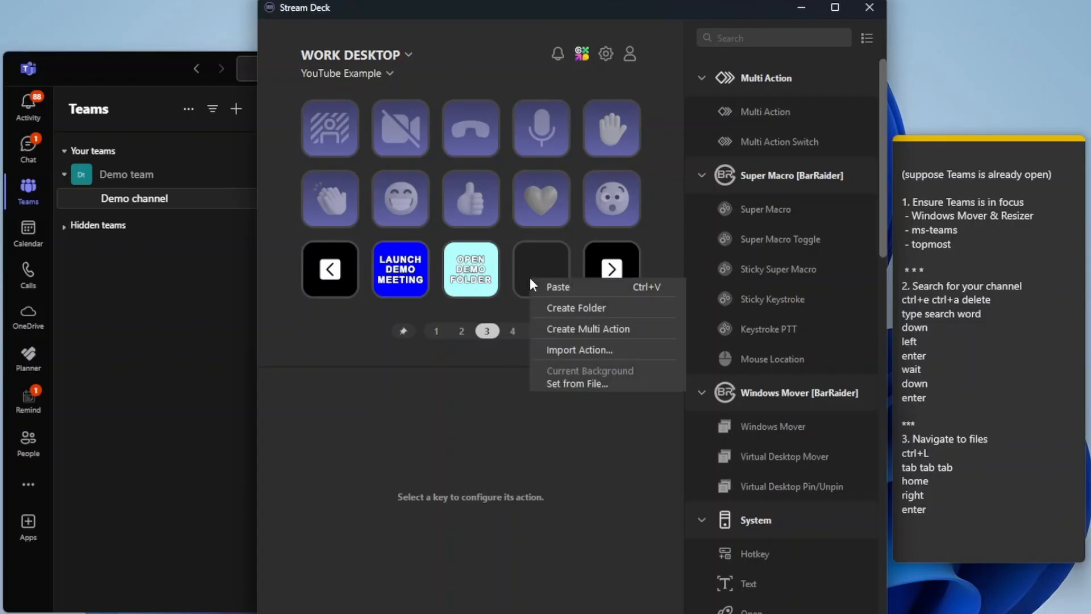
{"action": "left_click", "coordinate": [538, 285]}
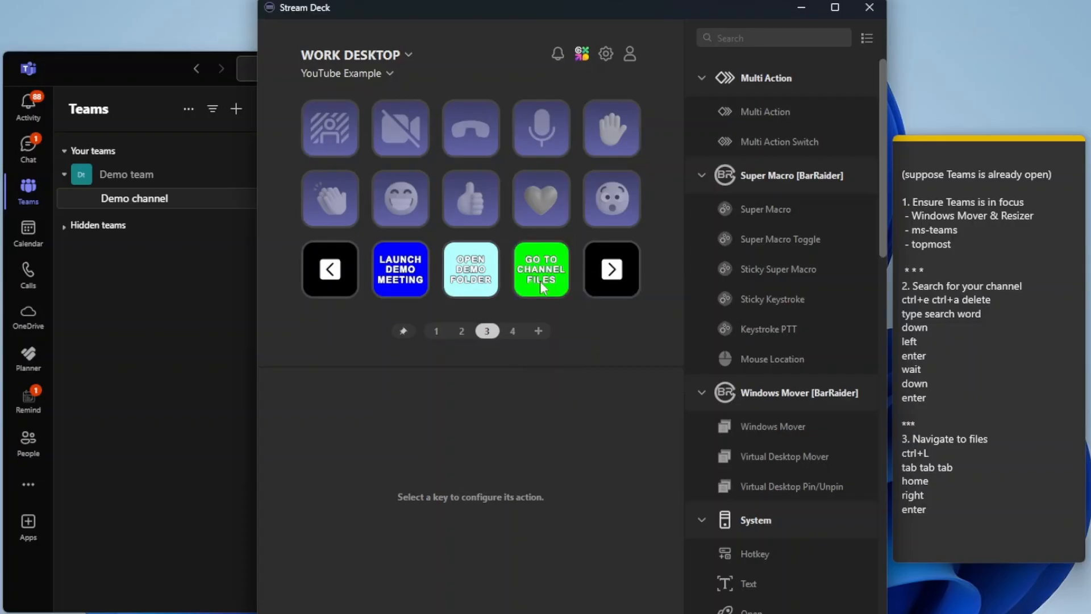